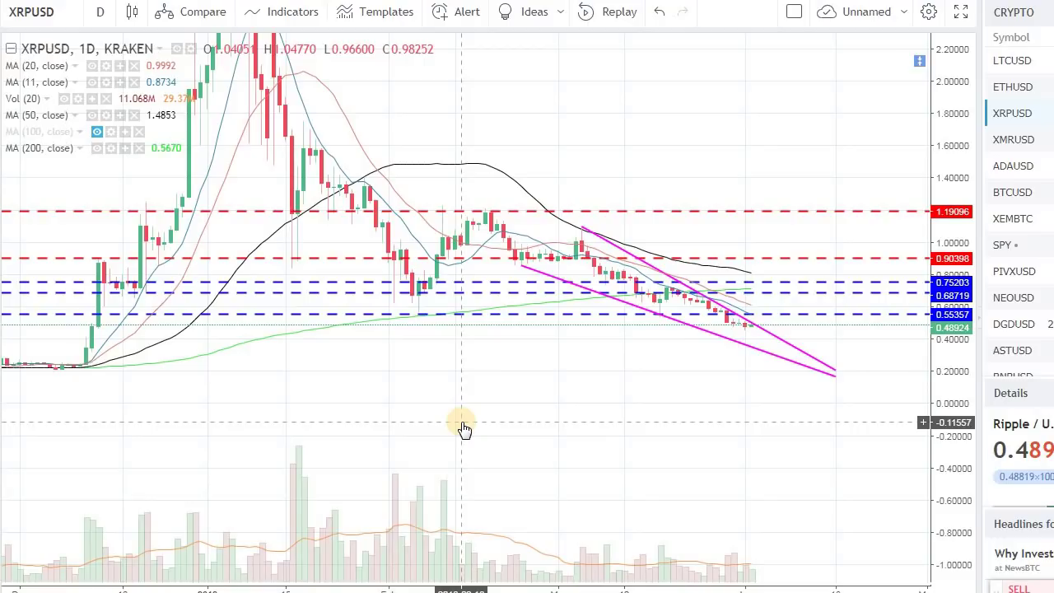
# Examine the recent price candles inside the magenta falling wedge and the nearby dashed levels on the XRPUSD daily chart
pyautogui.moveTo(945, 436); pyautogui.dragTo(960, 288)
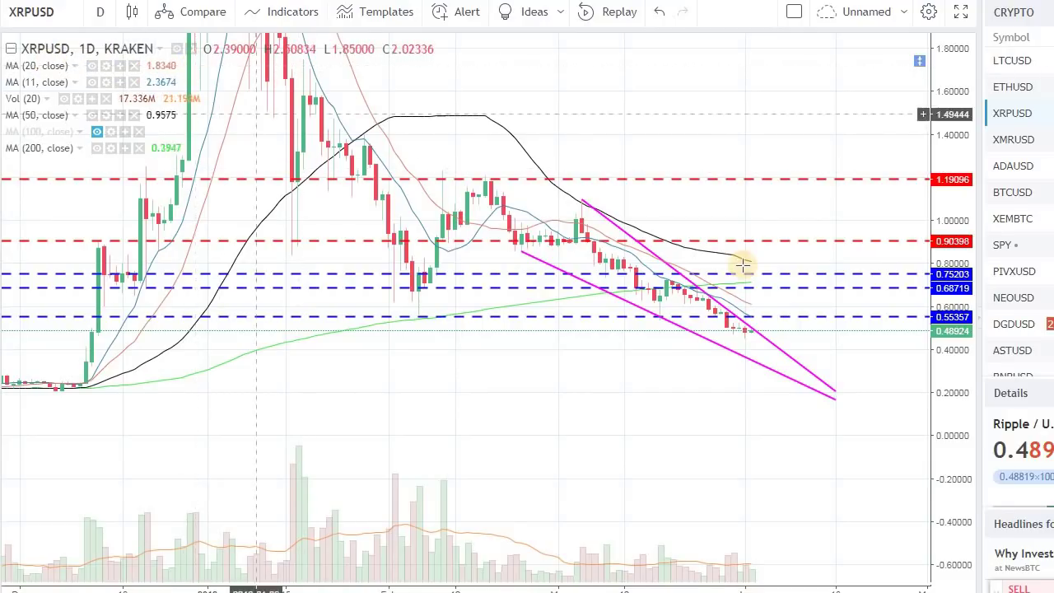
pyautogui.moveTo(938, 401); pyautogui.dragTo(946, 424)
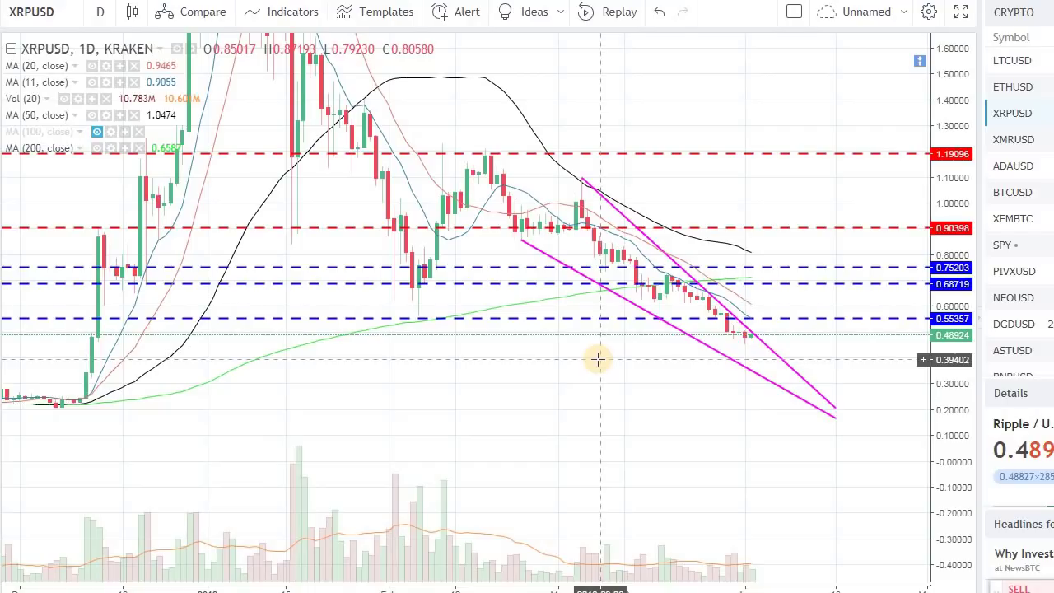
pyautogui.click(714, 350)
pyautogui.click(700, 426)
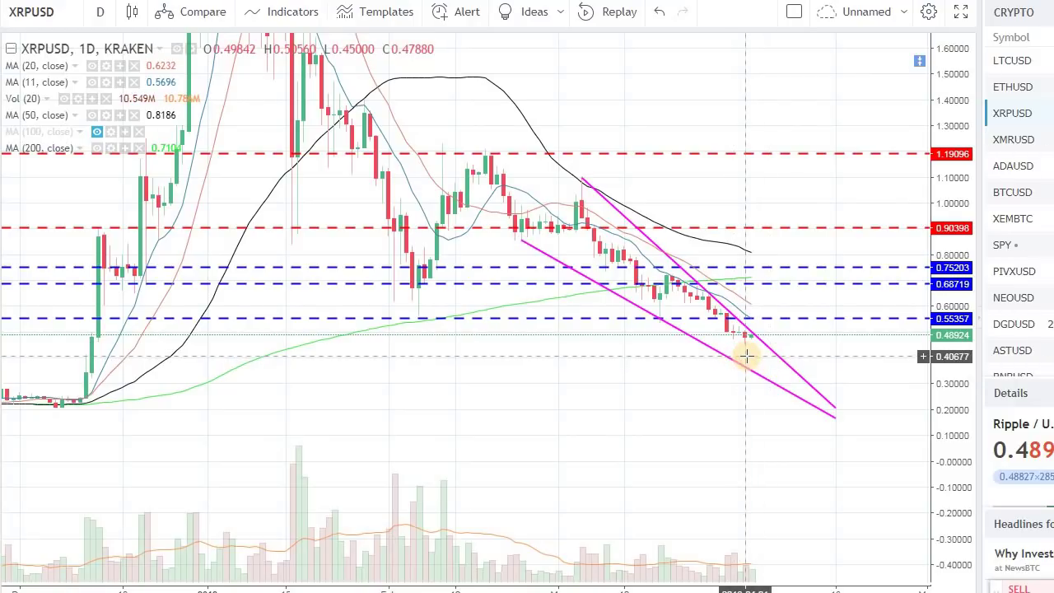
pyautogui.moveTo(745, 355); pyautogui.dragTo(710, 305)
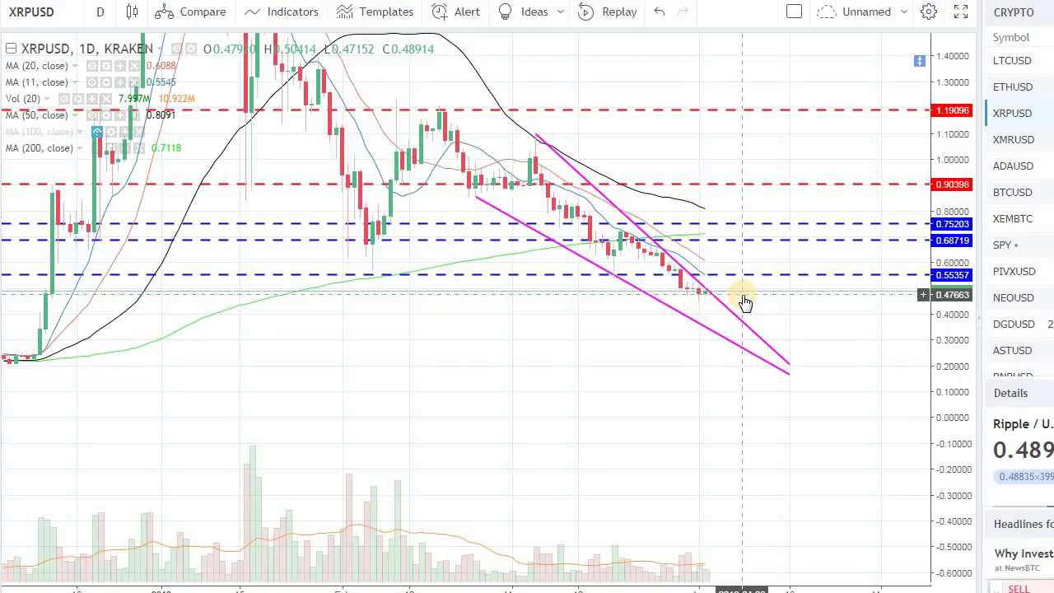
pyautogui.click(639, 290)
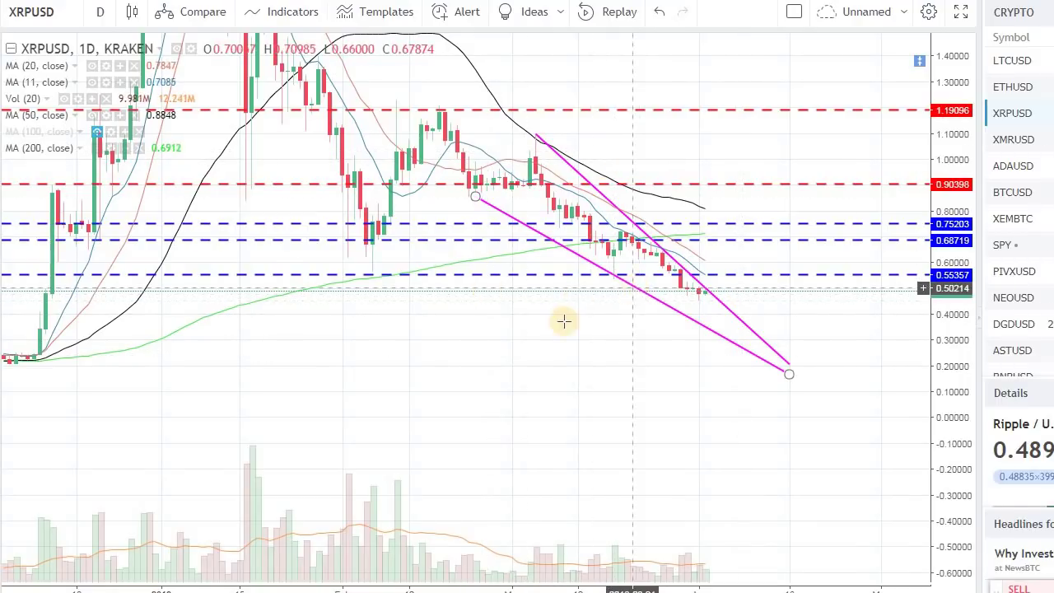
pyautogui.click(700, 275)
pyautogui.click(601, 223)
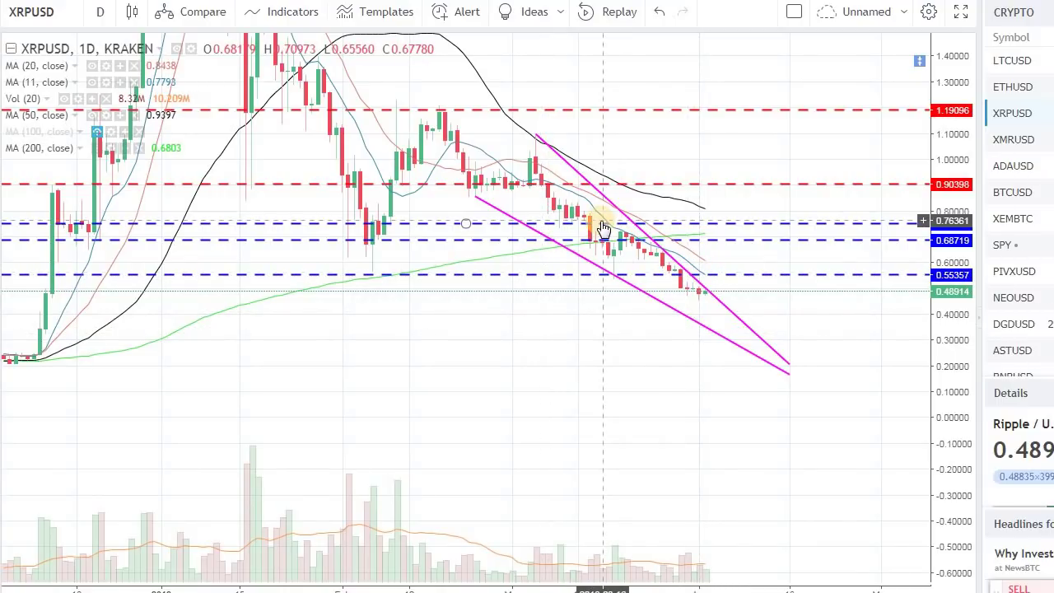
pyautogui.click(740, 388)
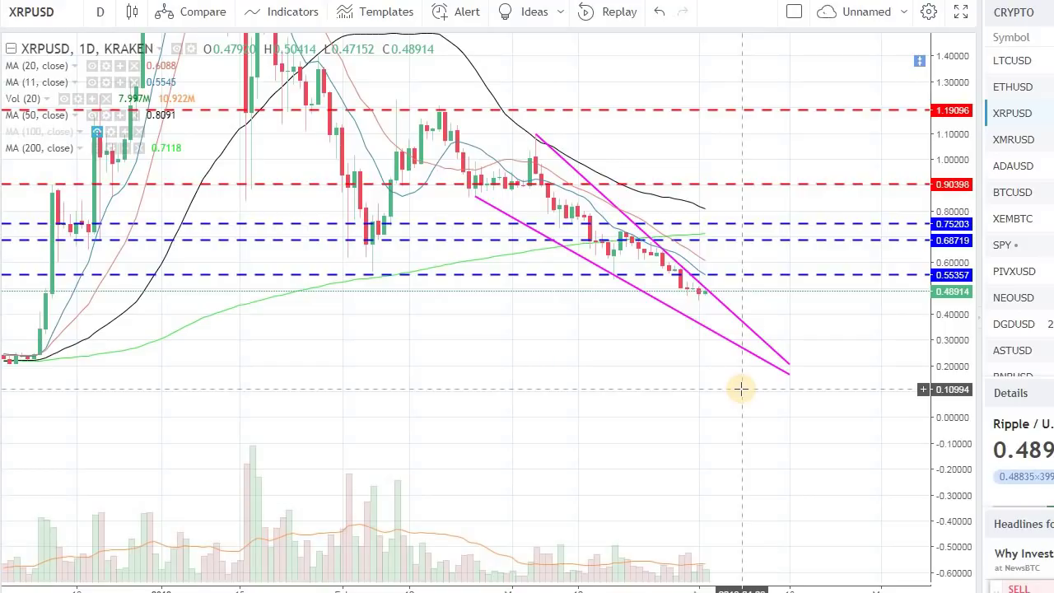
pyautogui.moveTo(637, 400); pyautogui.dragTo(673, 400)
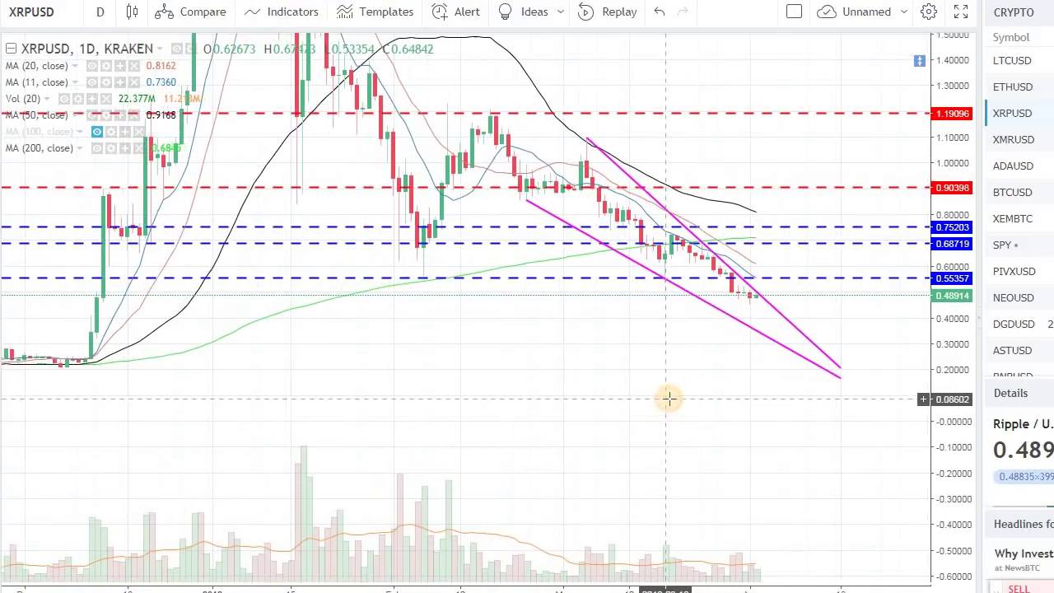
# Recolor the three blue dashed horizontal lines at 0.55357, 0.68719 and 0.75203 red
pyautogui.click(830, 285)
pyautogui.click(821, 352)
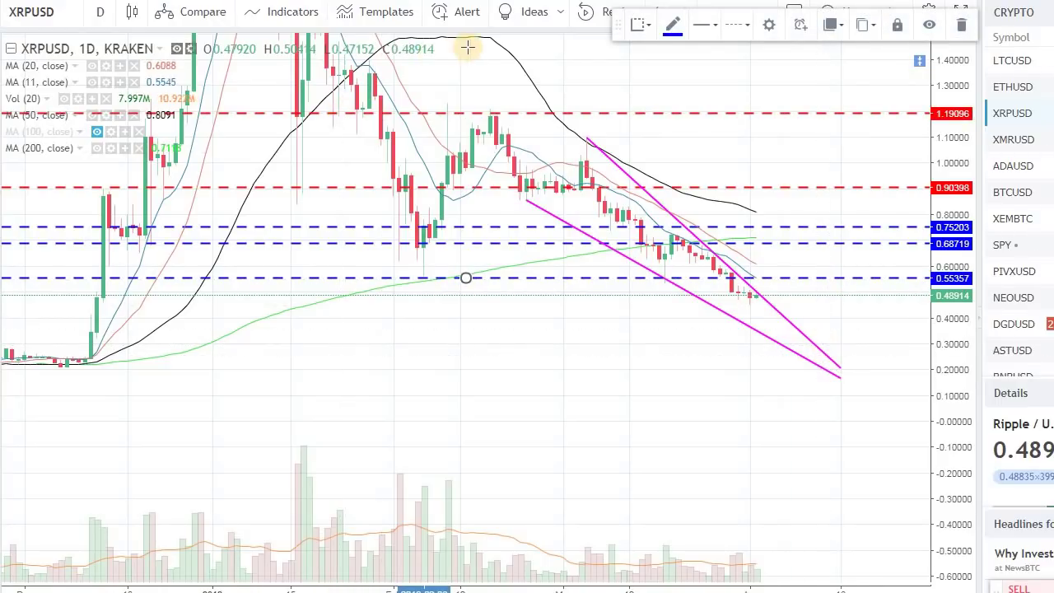
pyautogui.click(671, 31)
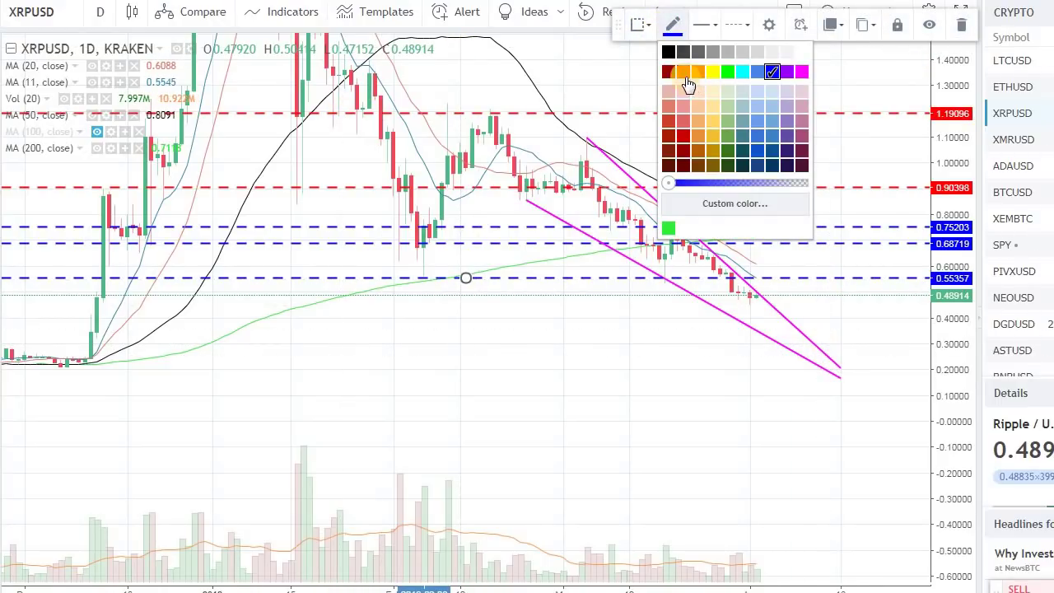
pyautogui.click(679, 73)
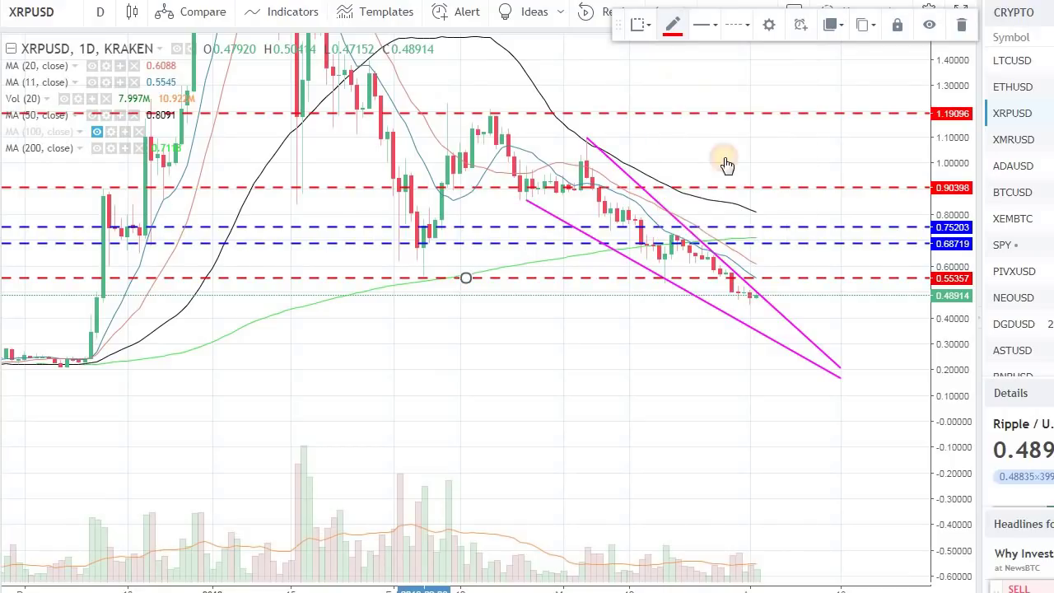
pyautogui.click(810, 243)
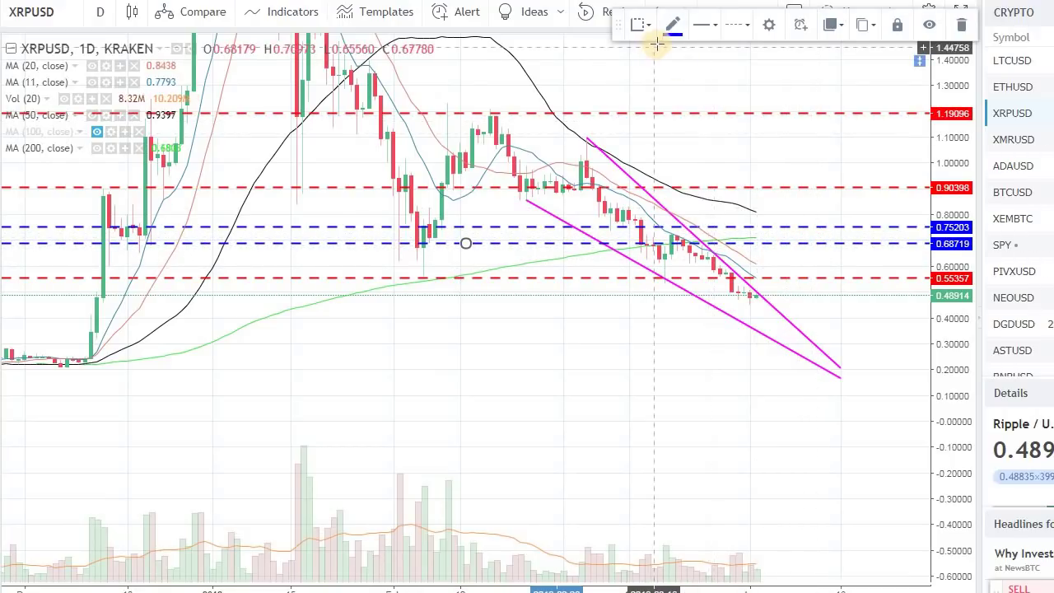
pyautogui.click(672, 25)
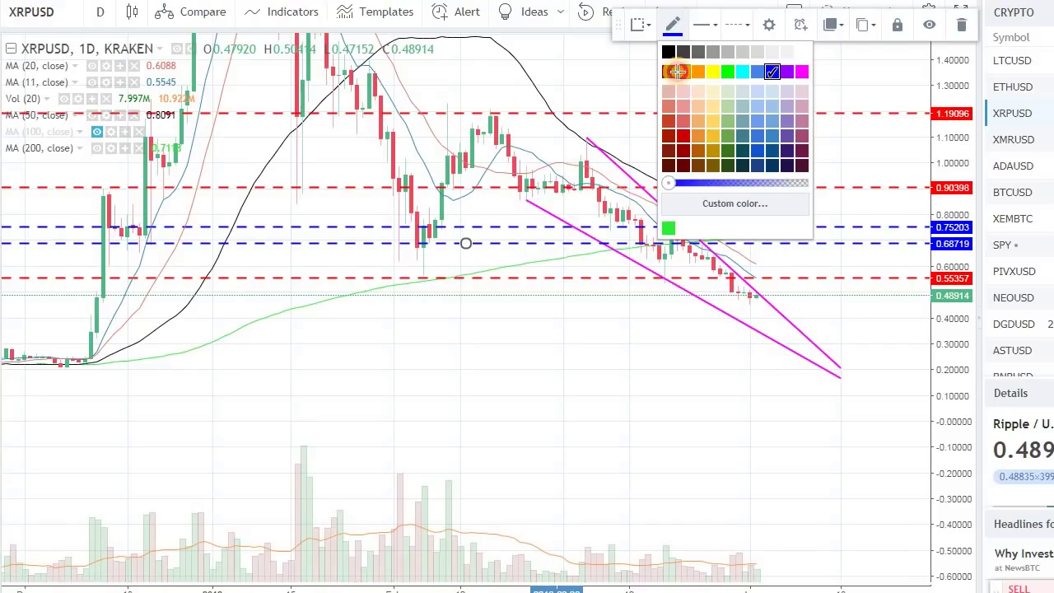
pyautogui.click(680, 73)
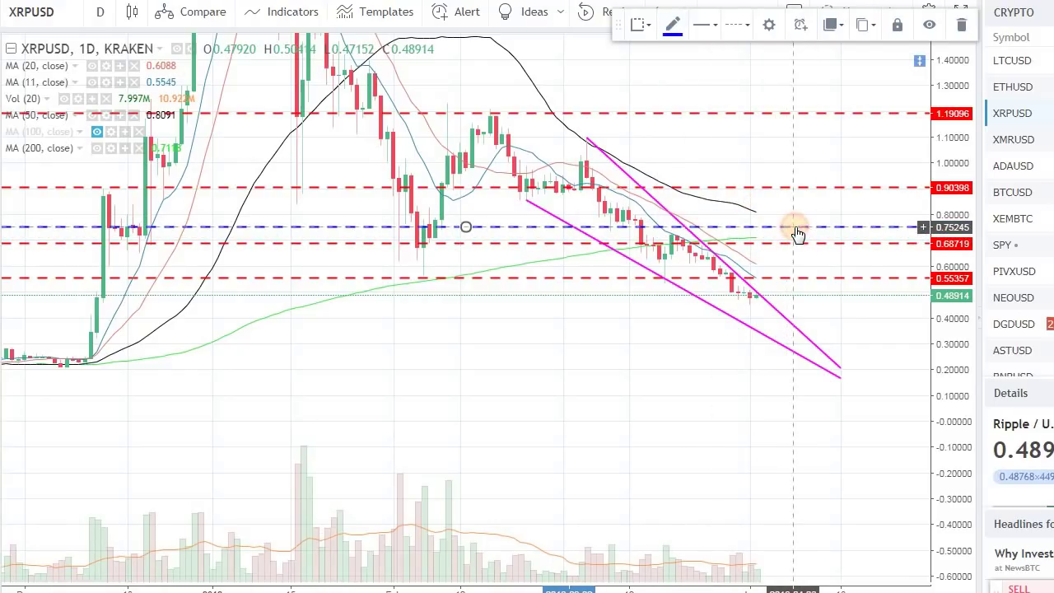
pyautogui.click(795, 230)
pyautogui.click(675, 25)
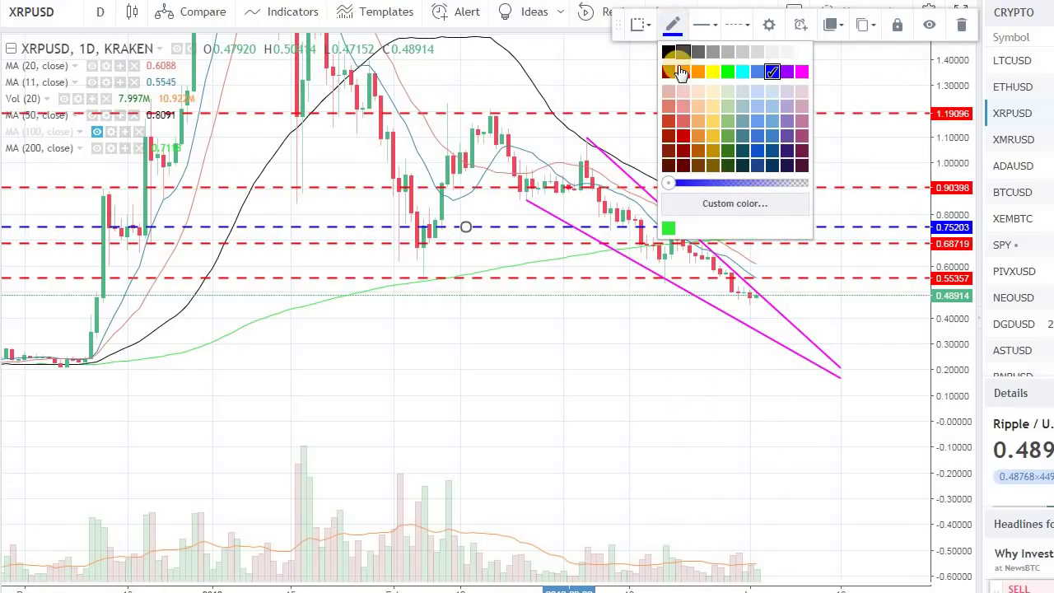
pyautogui.click(680, 72)
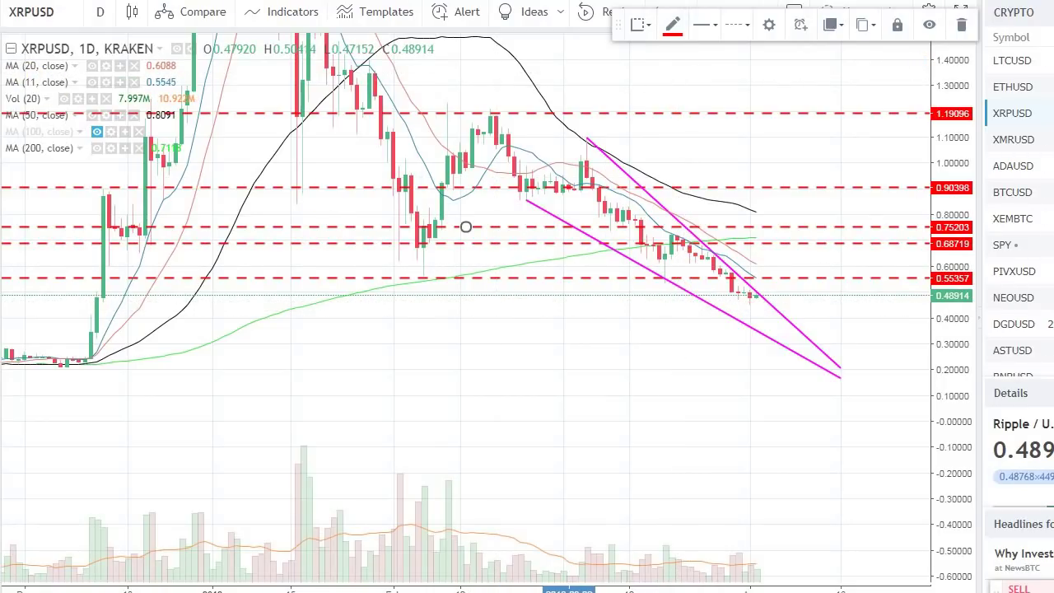
# Draw two blue dashed horizontal lines below the current price, at 0.45271 and 0.40807
pyautogui.click(1, 82)
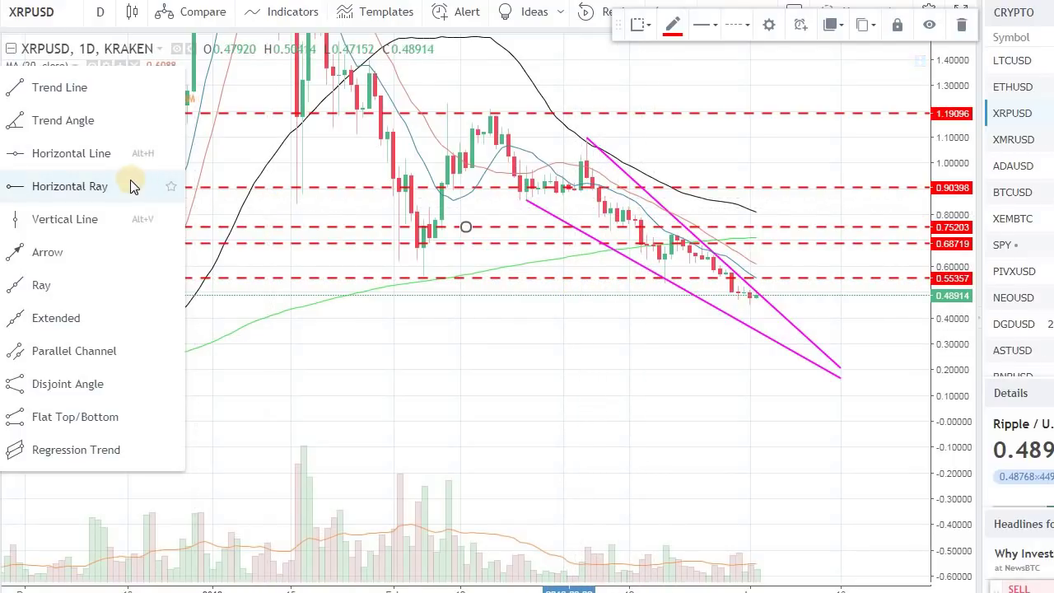
pyautogui.click(105, 157)
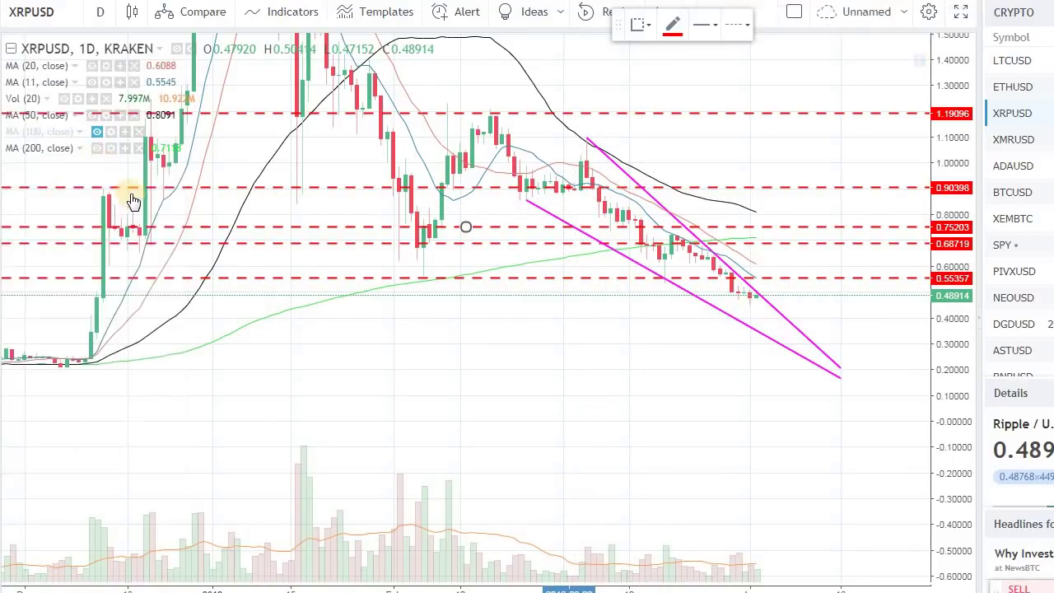
pyautogui.click(380, 305)
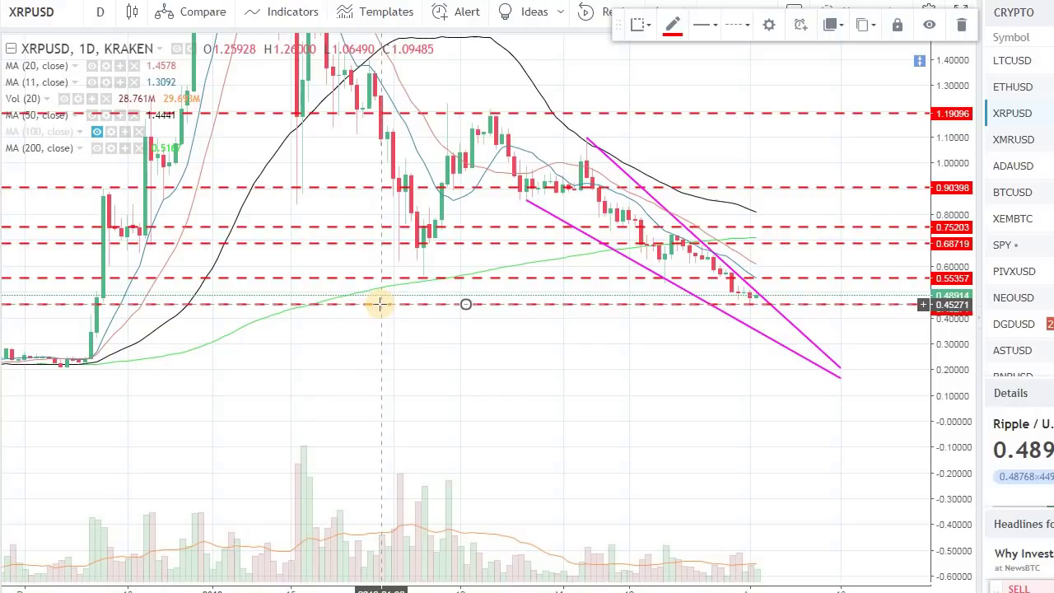
pyautogui.click(678, 35)
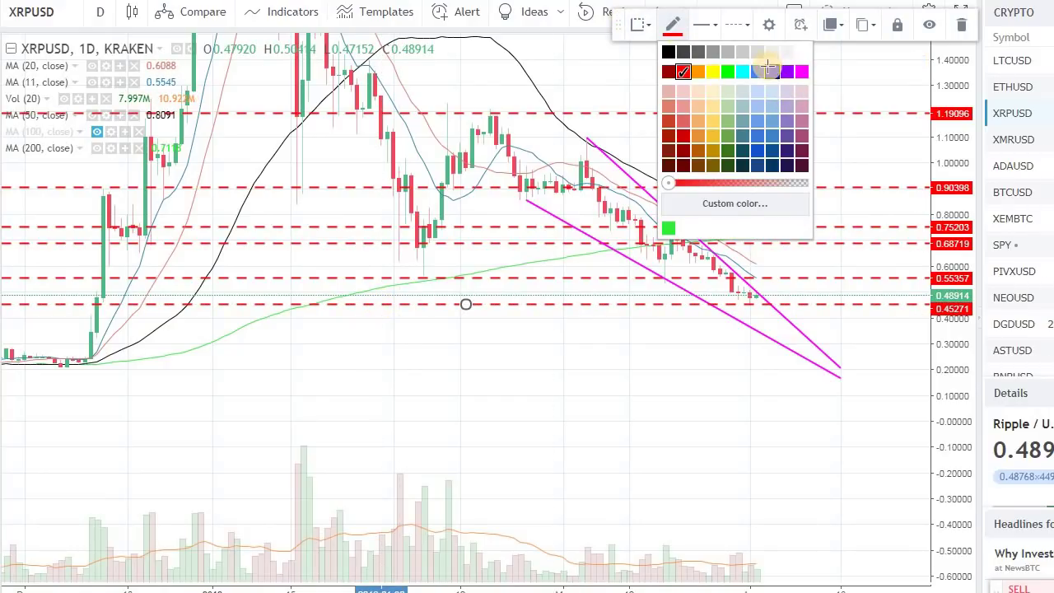
pyautogui.click(768, 71)
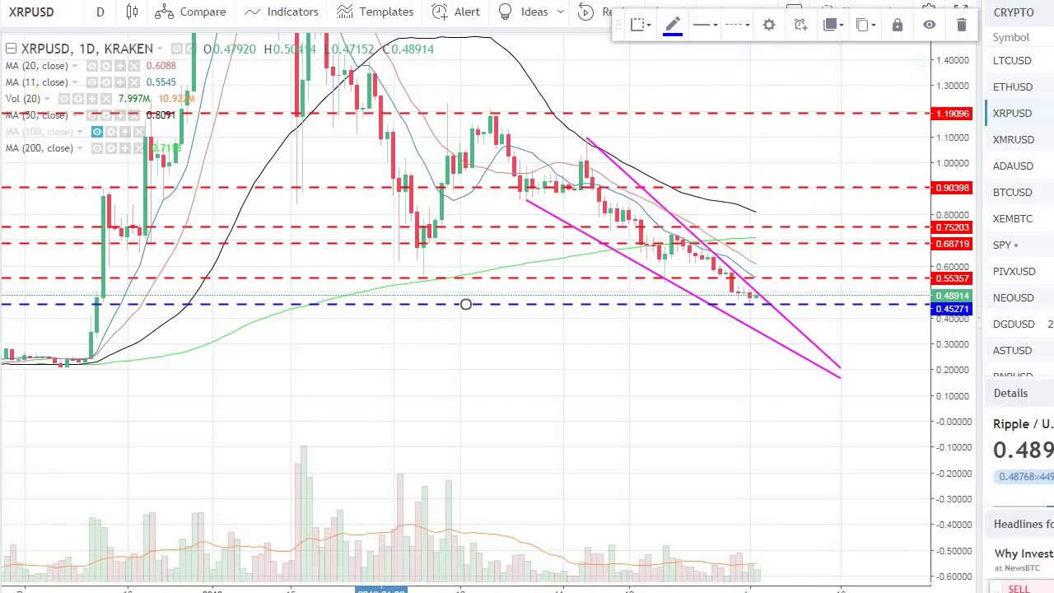
pyautogui.click(363, 81)
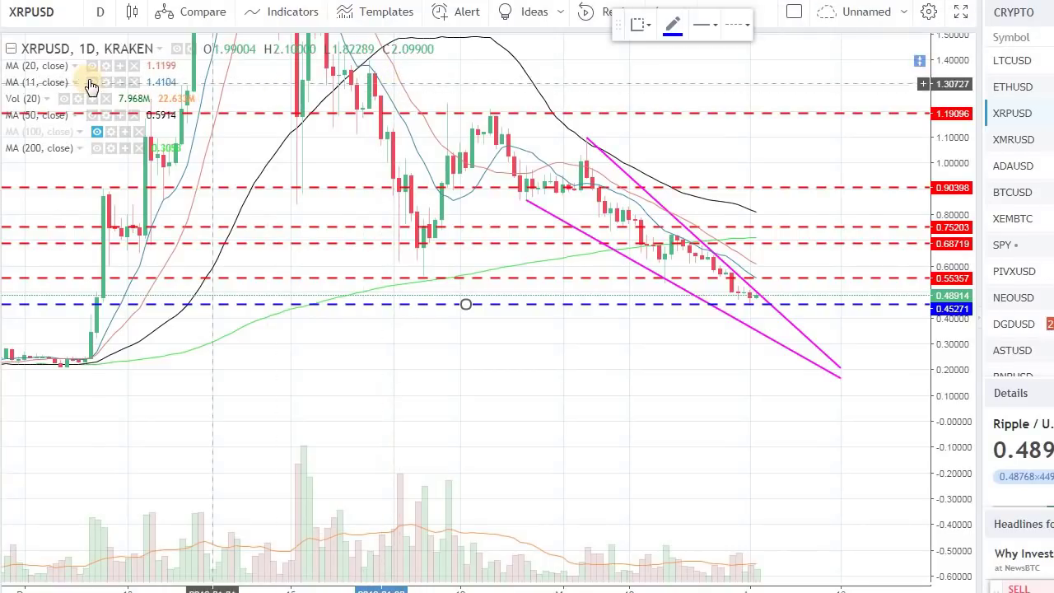
pyautogui.click(359, 316)
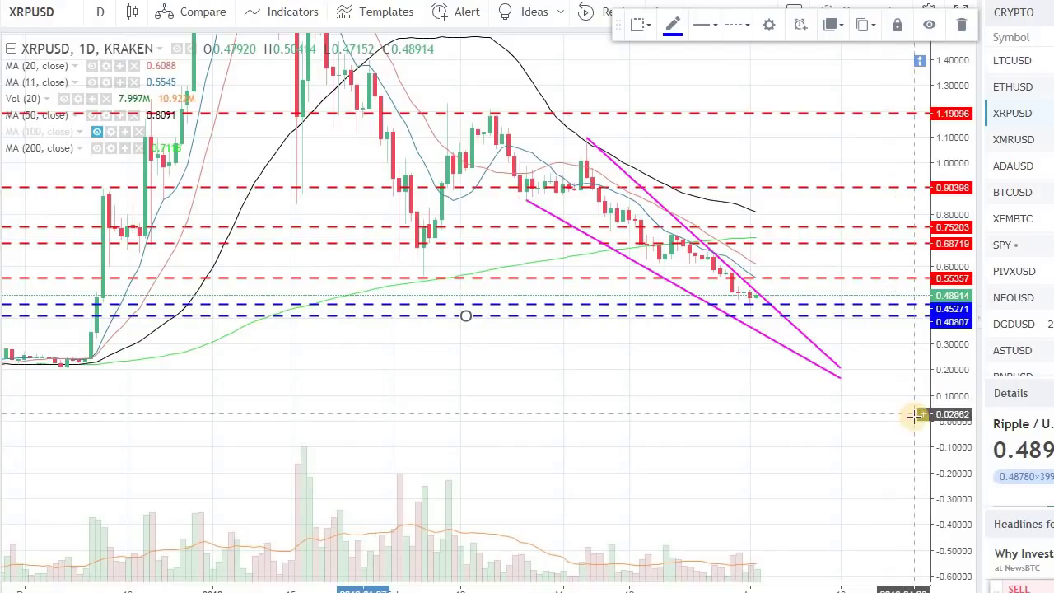
# Examine where the falling wedge's apex lies relative to the two blue support lines and the current price
pyautogui.moveTo(945, 421); pyautogui.dragTo(957, 367)
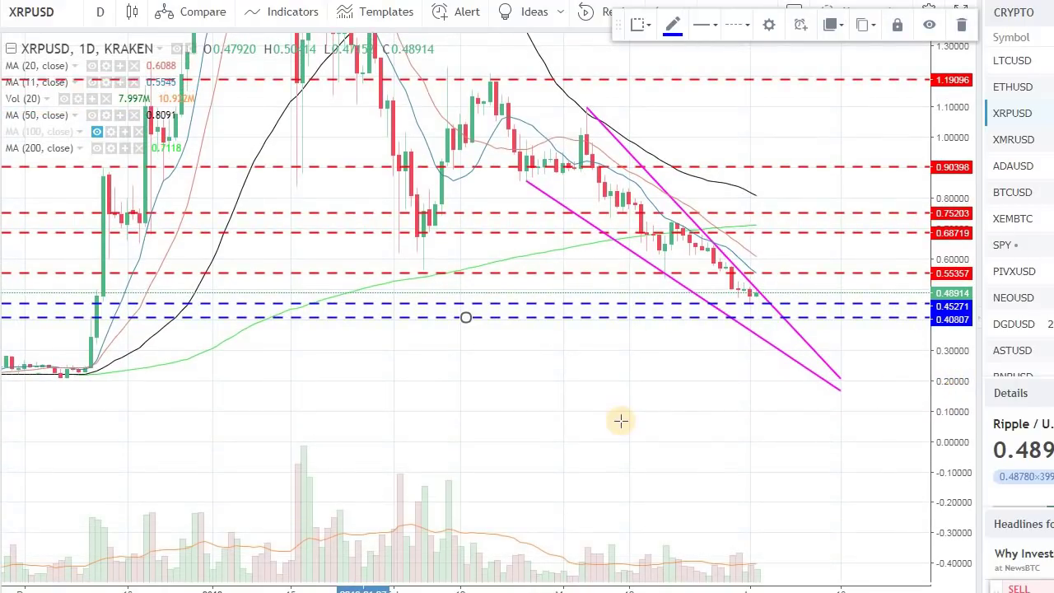
pyautogui.moveTo(620, 420)
pyautogui.mouseDown()
pyautogui.moveTo(510, 445)
pyautogui.moveTo(549, 414)
pyautogui.mouseUp()
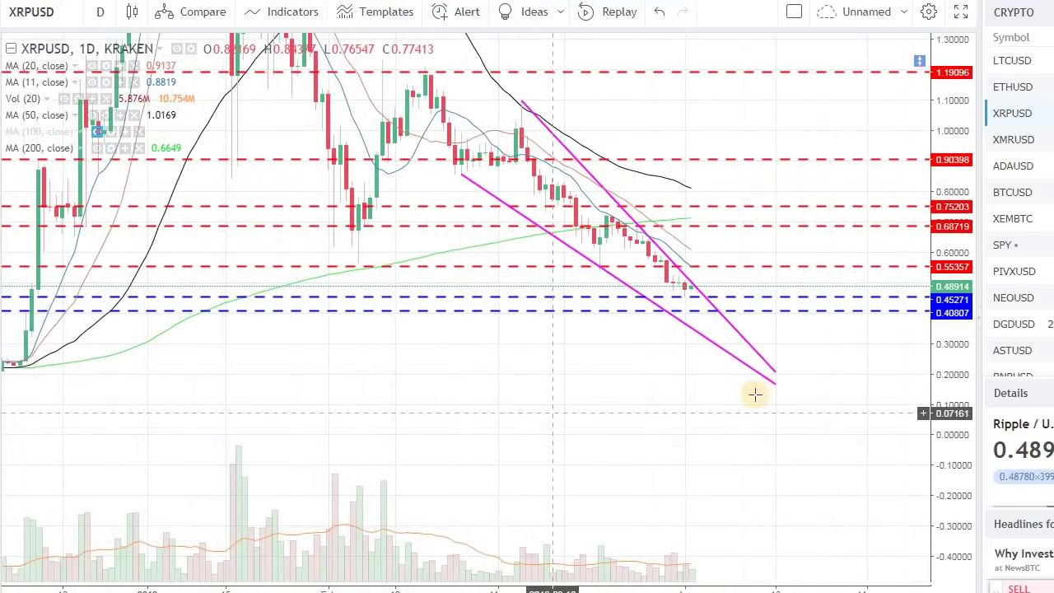
pyautogui.moveTo(772, 382); pyautogui.dragTo(776, 384)
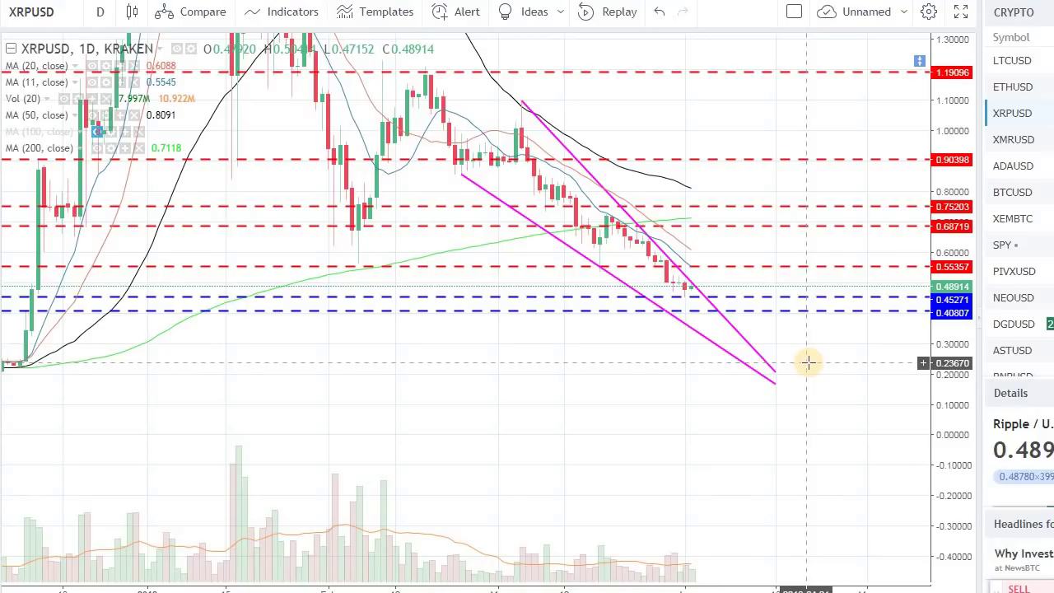
pyautogui.moveTo(682, 357); pyautogui.dragTo(684, 456)
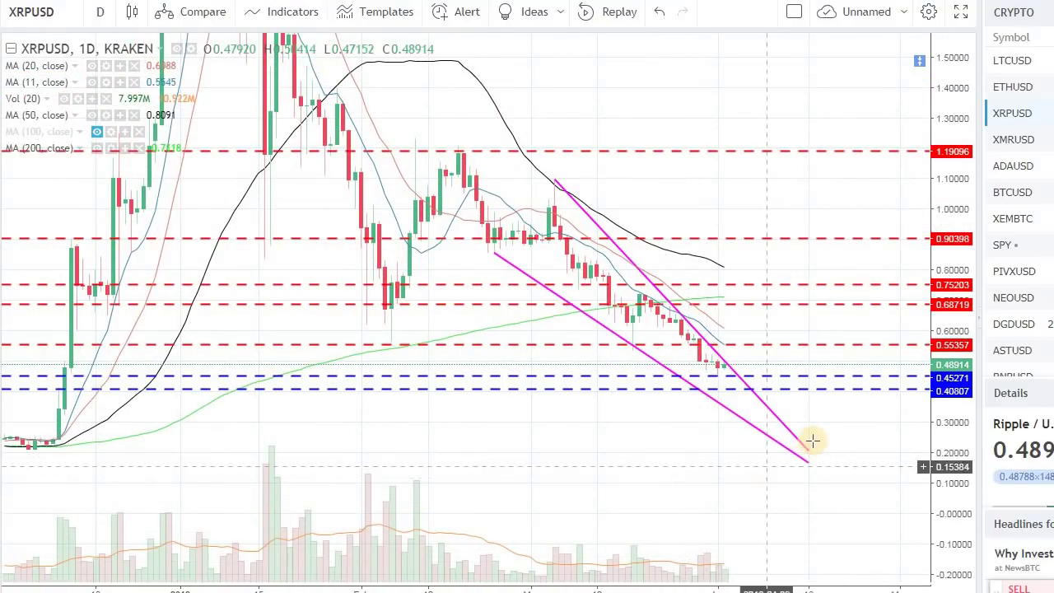
pyautogui.moveTo(929, 432)
pyautogui.mouseDown()
pyautogui.moveTo(939, 429)
pyautogui.moveTo(934, 413)
pyautogui.mouseUp()
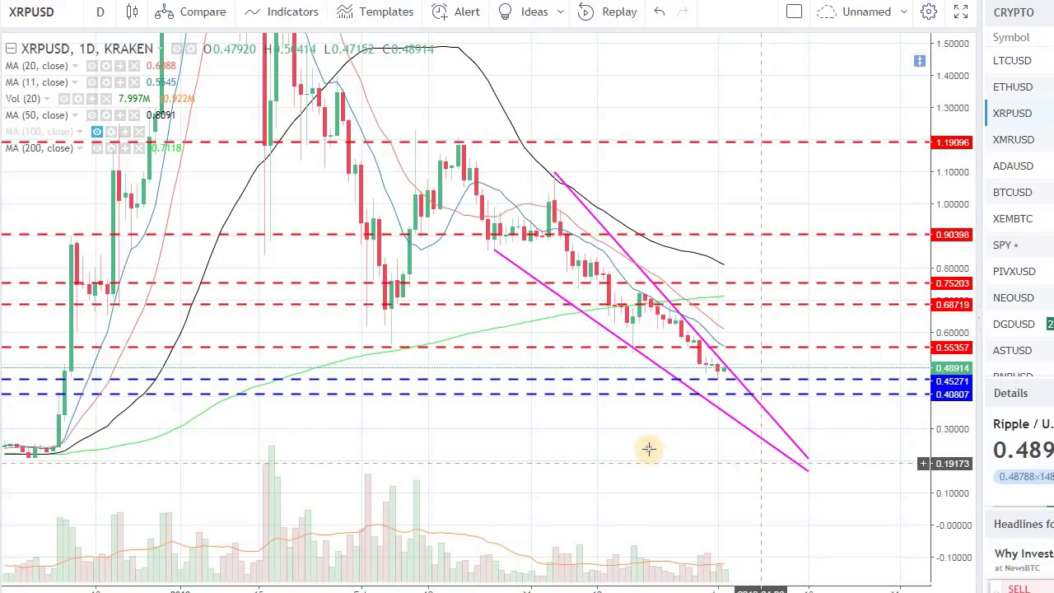
pyautogui.moveTo(578, 453); pyautogui.dragTo(559, 453)
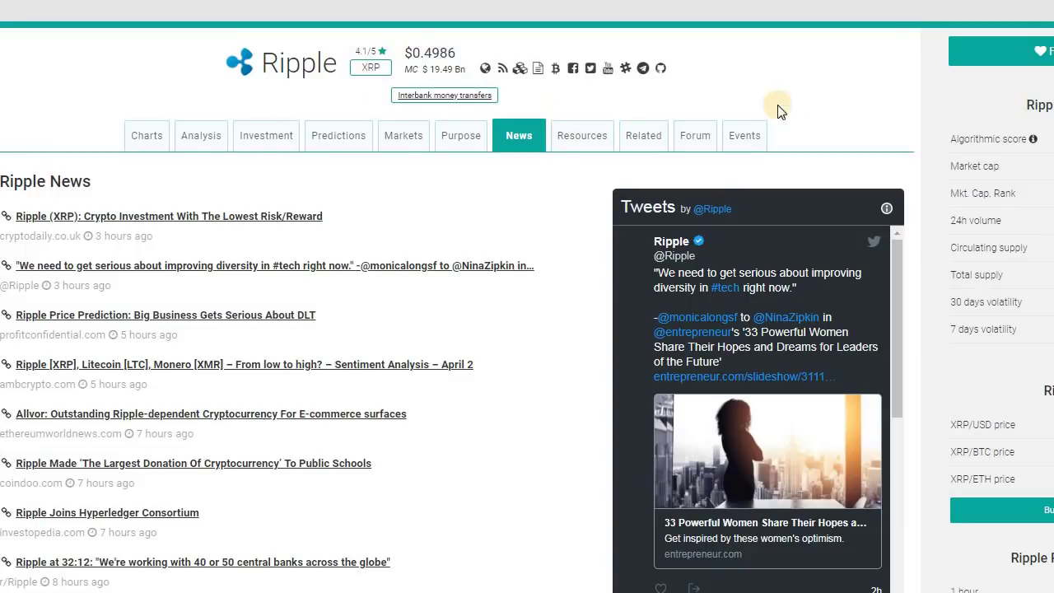
# Review the Ripple news list on CoinCheckup and browse its events and roadmap through BlockBid Listing towards Blockchain Expo
pyautogui.scroll(2, 527, 329)
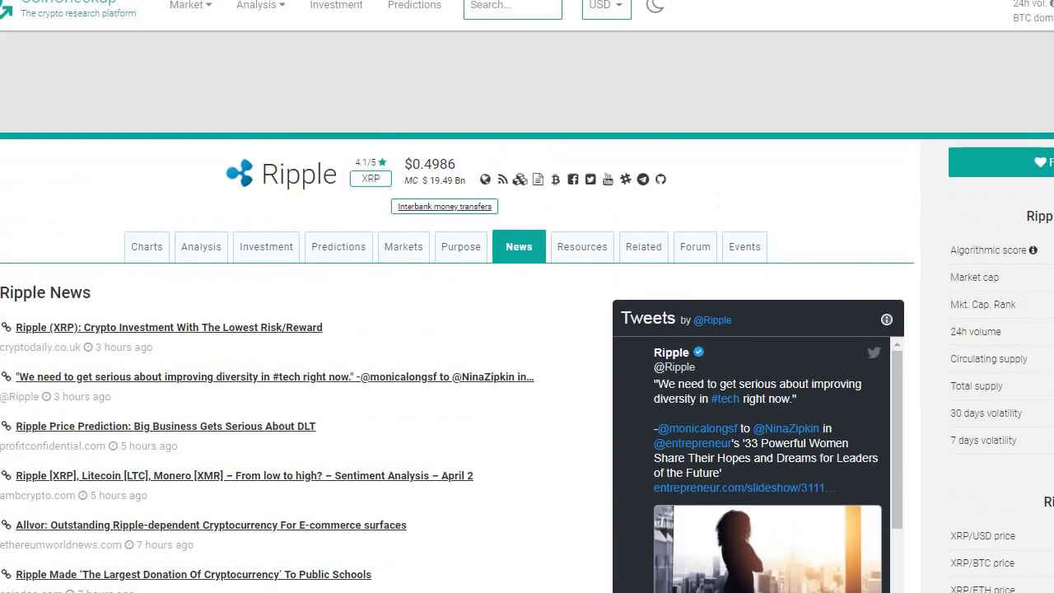
pyautogui.scroll(-2, 526, 329)
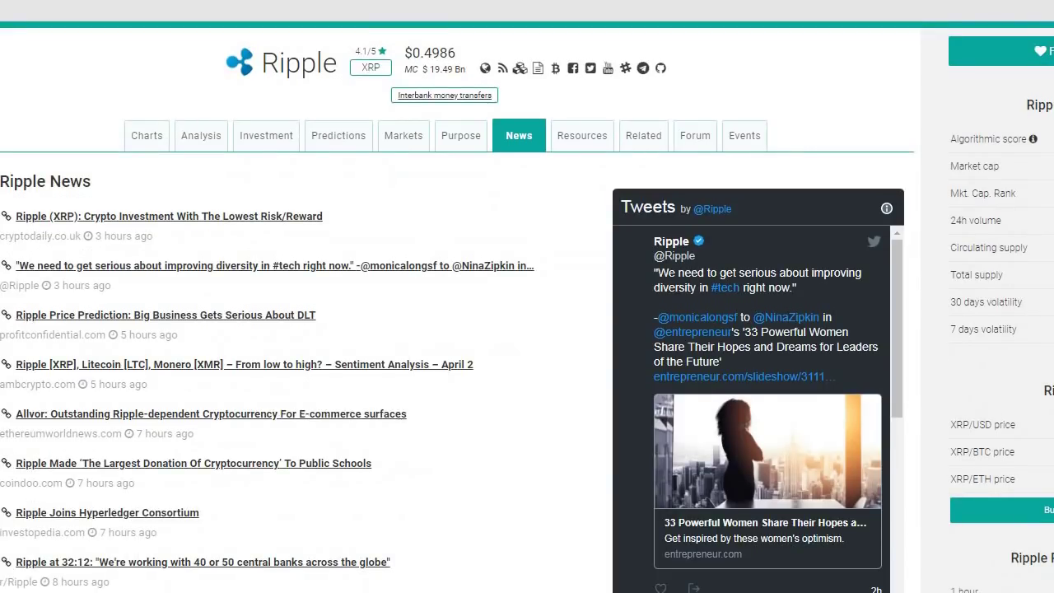
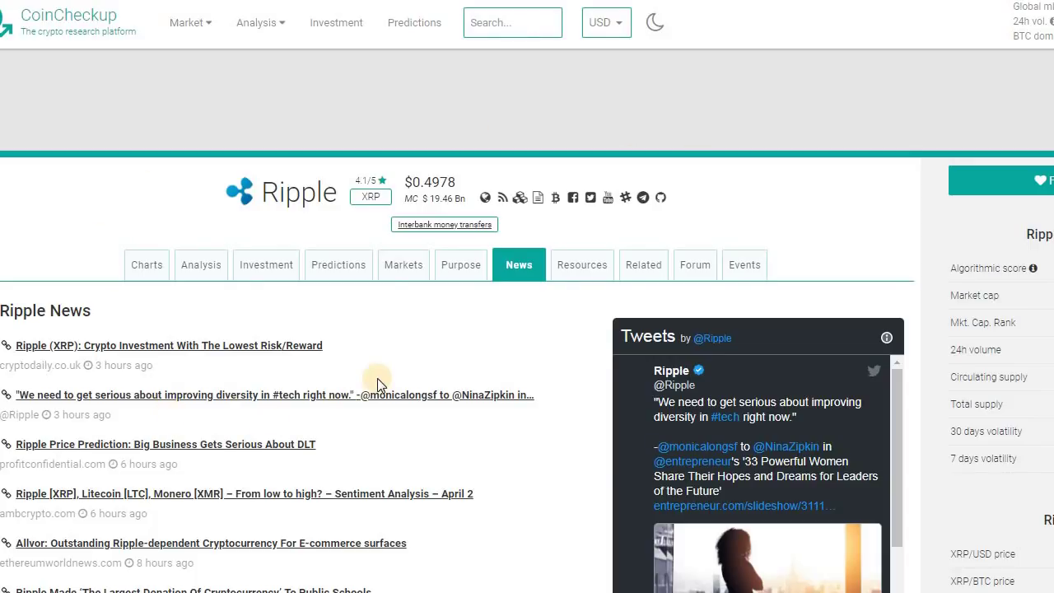
pyautogui.click(737, 265)
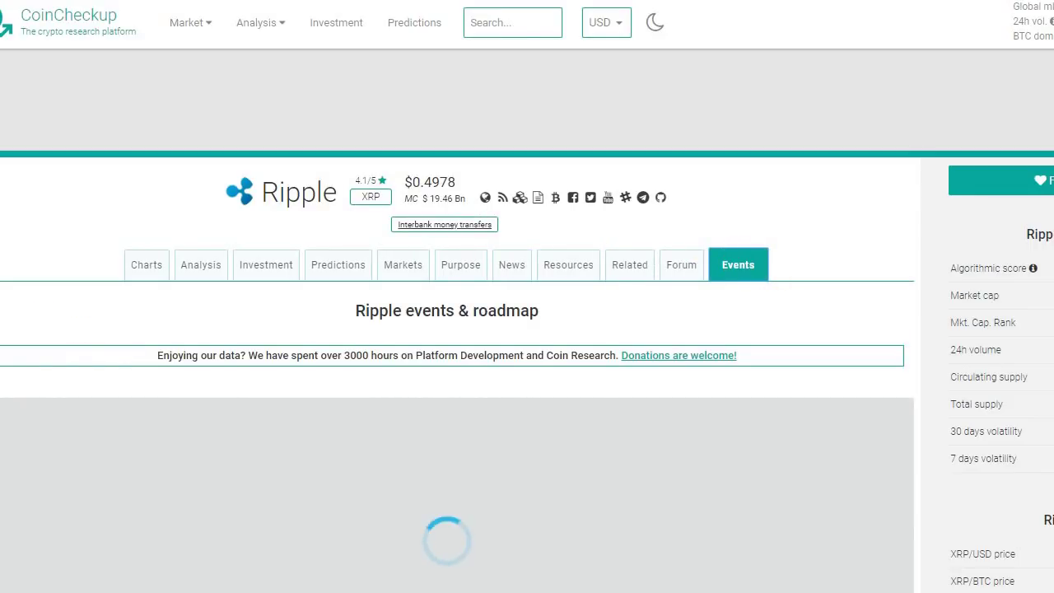
pyautogui.scroll(-2, 484, 355)
pyautogui.click(447, 353)
pyautogui.click(885, 321)
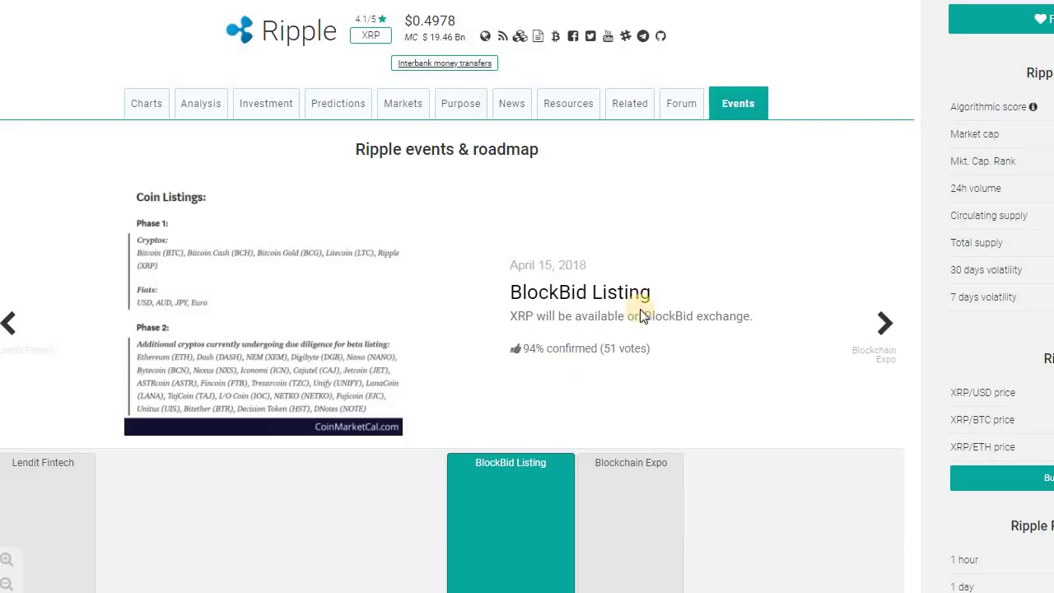
pyautogui.click(887, 321)
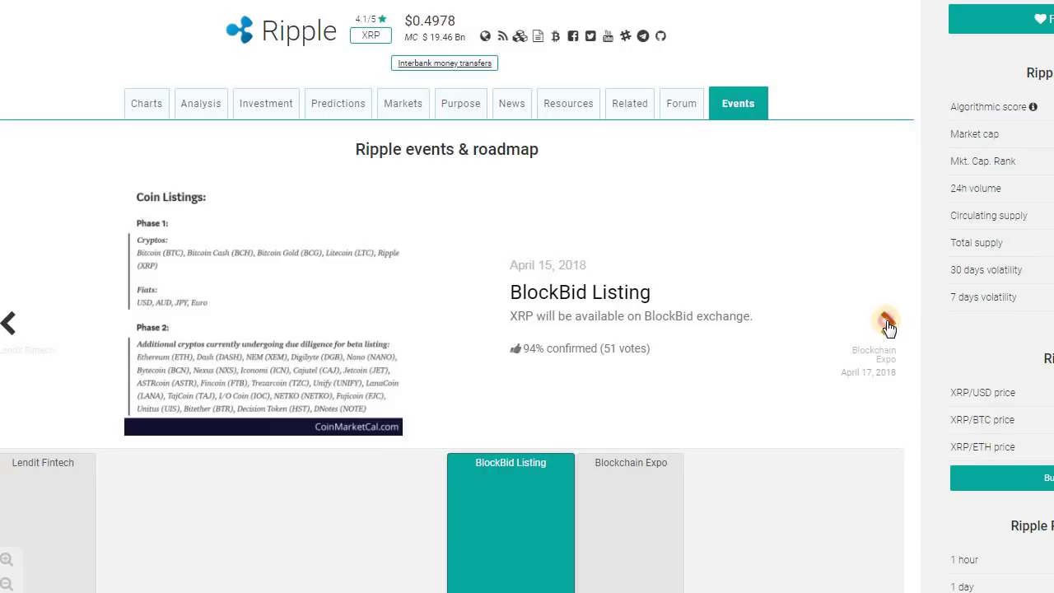
# Review the Ripple events from Blockchain Expo through Unchained Summit to Added to Revolut, and go back towards BlockBid Listing
pyautogui.click(887, 323)
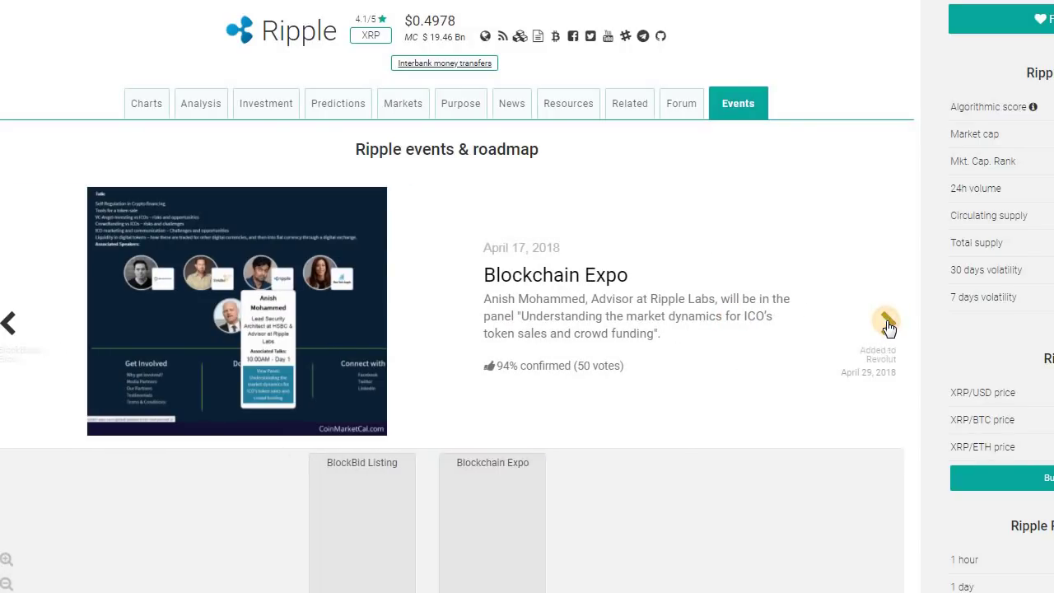
pyautogui.click(887, 323)
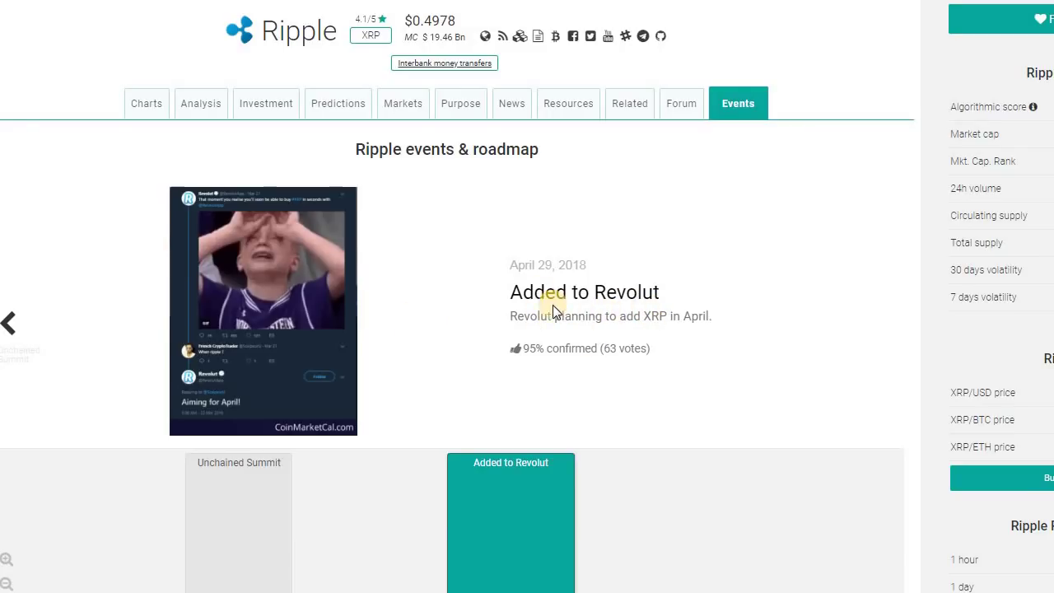
pyautogui.click(12, 324)
pyautogui.click(11, 324)
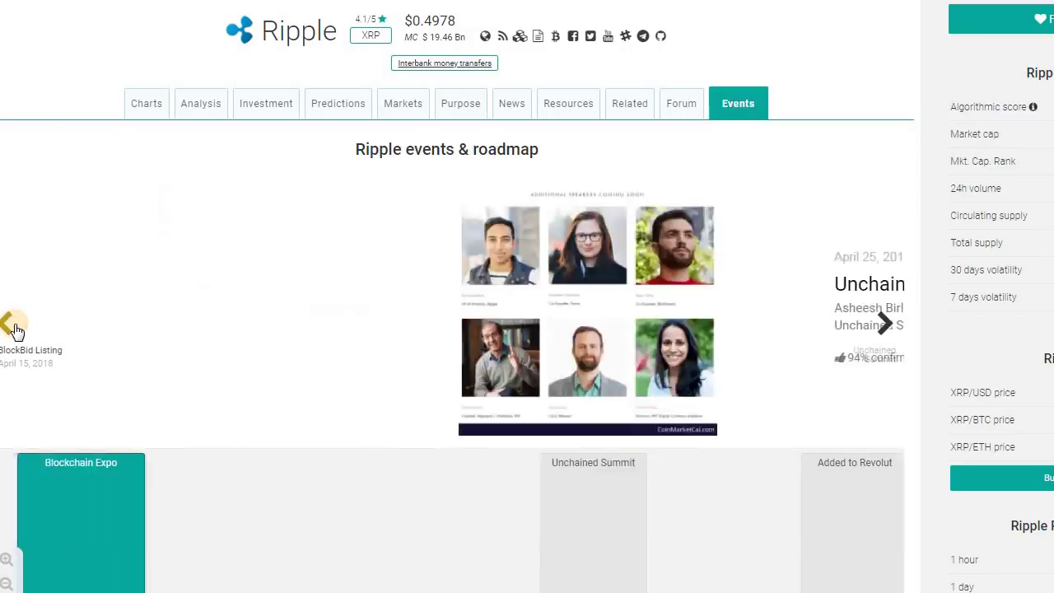
pyautogui.click(11, 324)
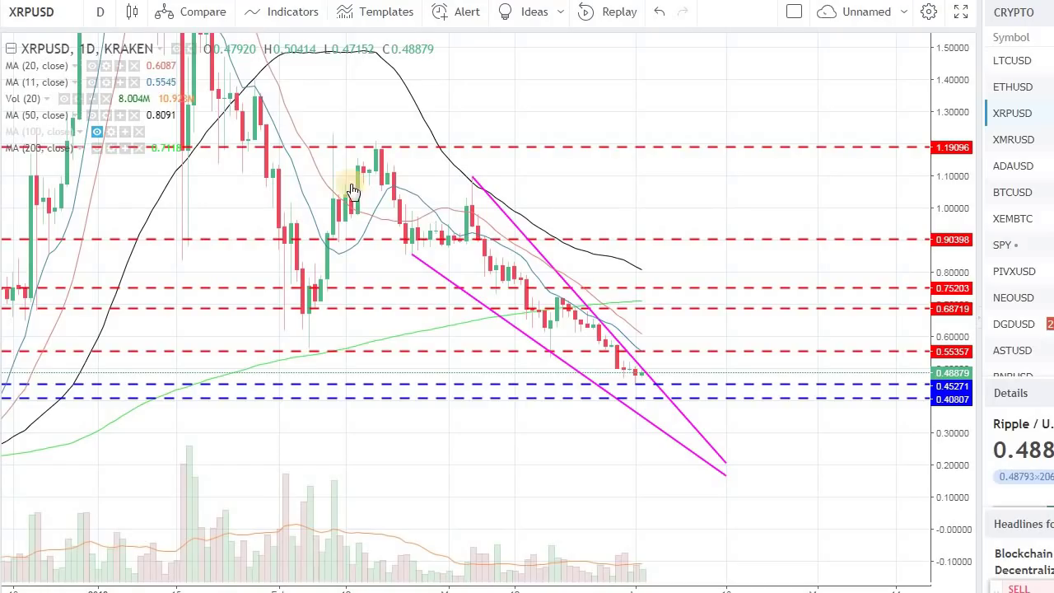
# Draw a horizontal dashed line at 0.61748 on the XRPUSD chart and color it red as a resistance level
pyautogui.moveTo(510, 469); pyautogui.dragTo(572, 469)
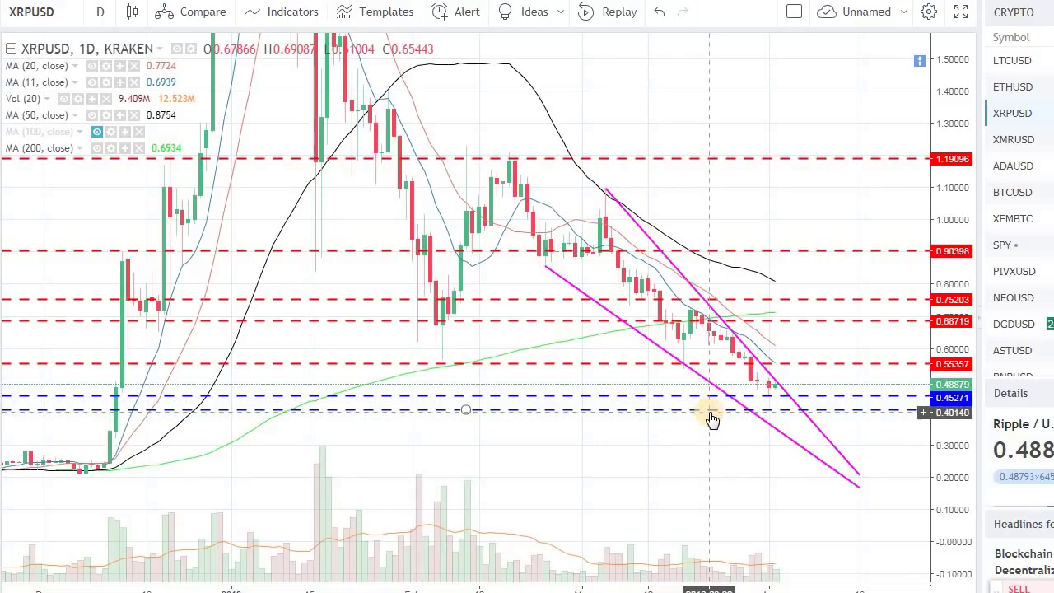
pyautogui.moveTo(666, 450); pyautogui.dragTo(544, 499)
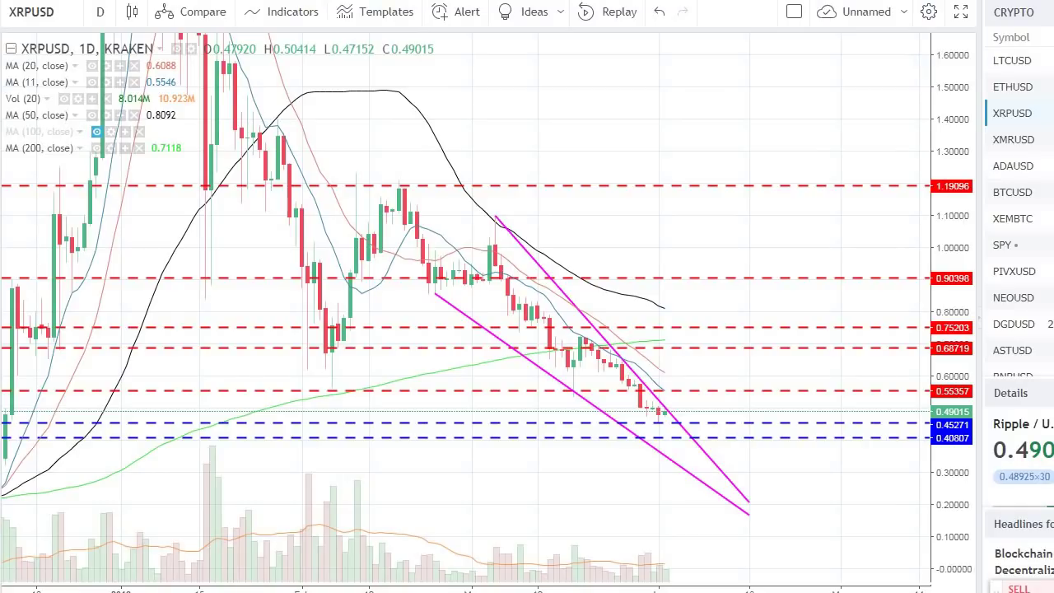
pyautogui.hotkey('alt', 't')
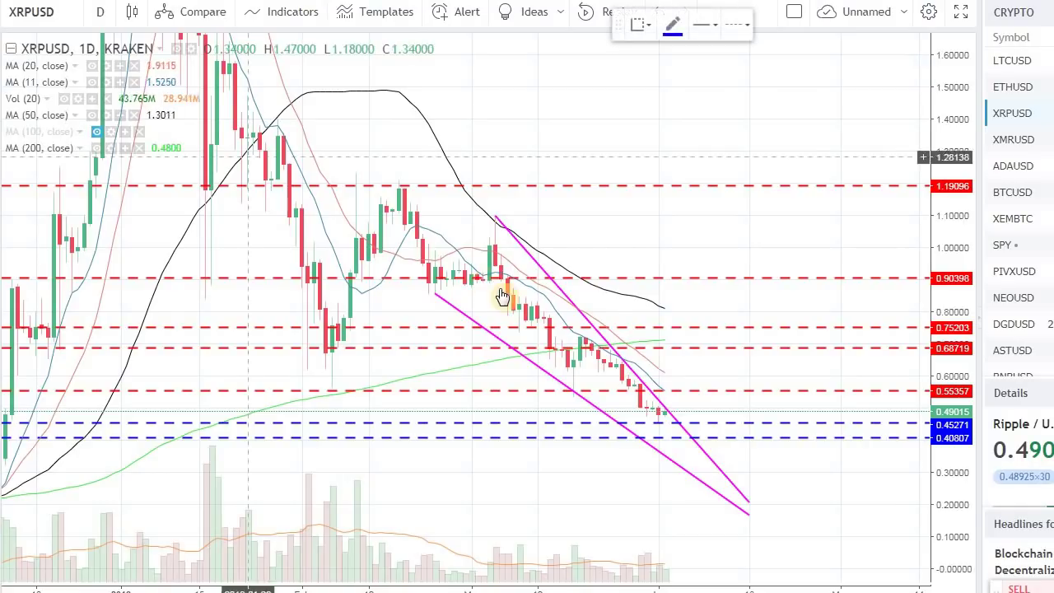
pyautogui.click(643, 370)
pyautogui.click(673, 25)
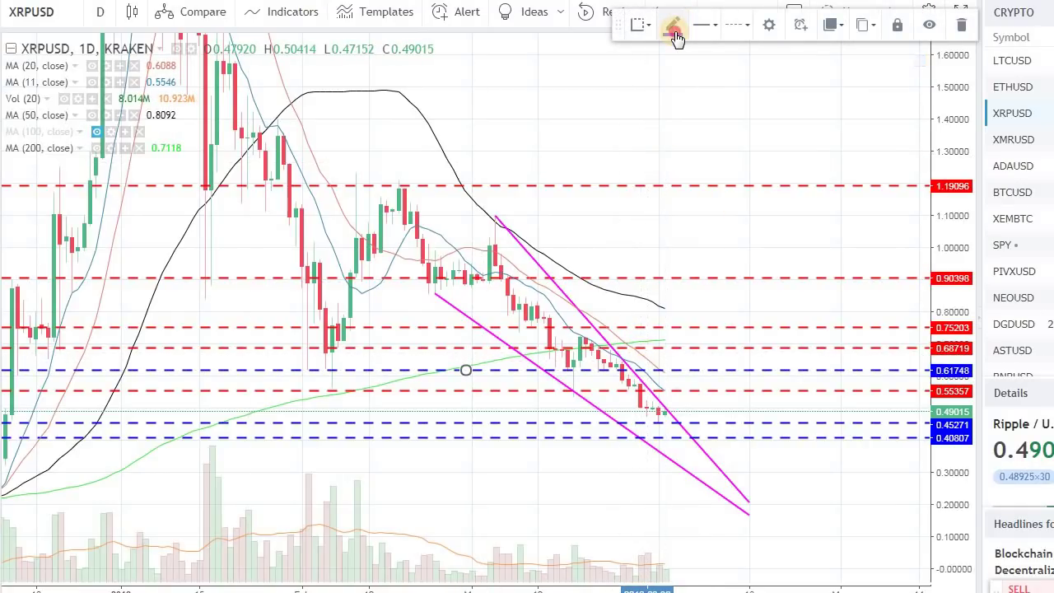
pyautogui.click(682, 71)
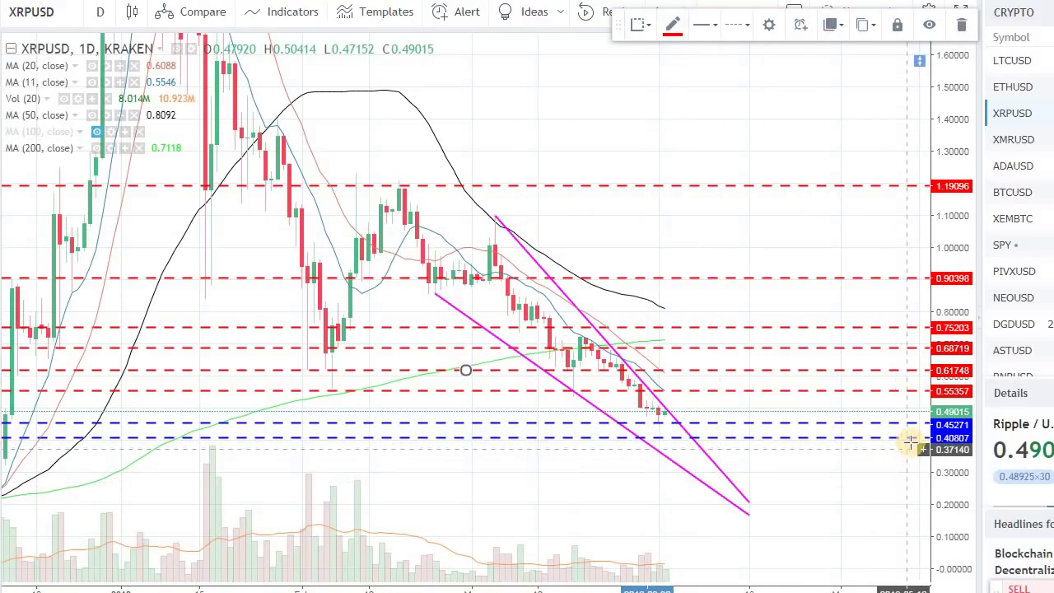
# Examine the latest candles against the falling wedge and the blue support lines at 0.45271 and 0.40807
pyautogui.moveTo(802, 524); pyautogui.dragTo(807, 494)
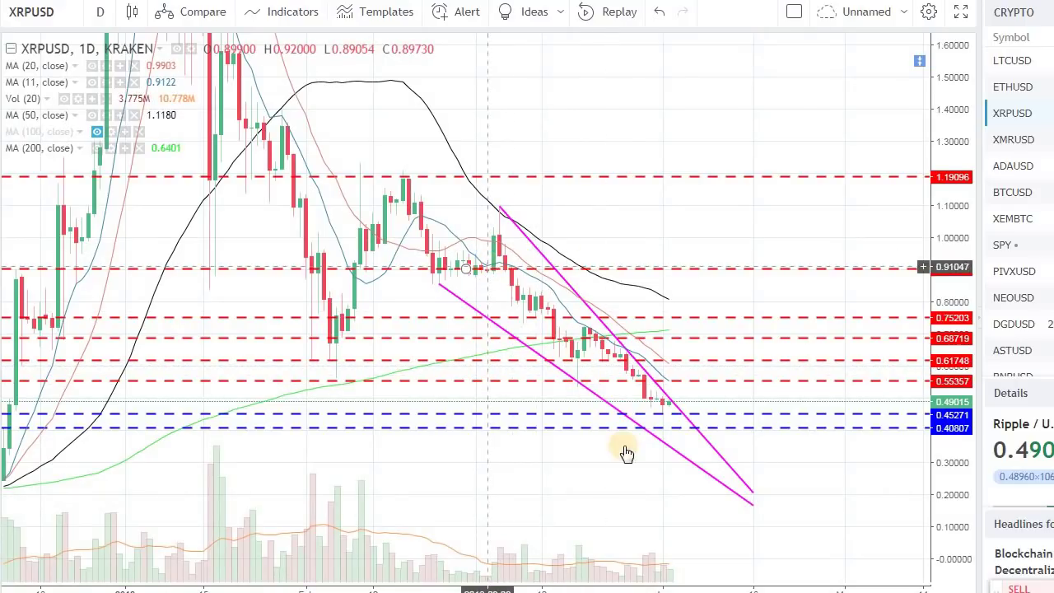
pyautogui.moveTo(556, 486); pyautogui.dragTo(491, 458)
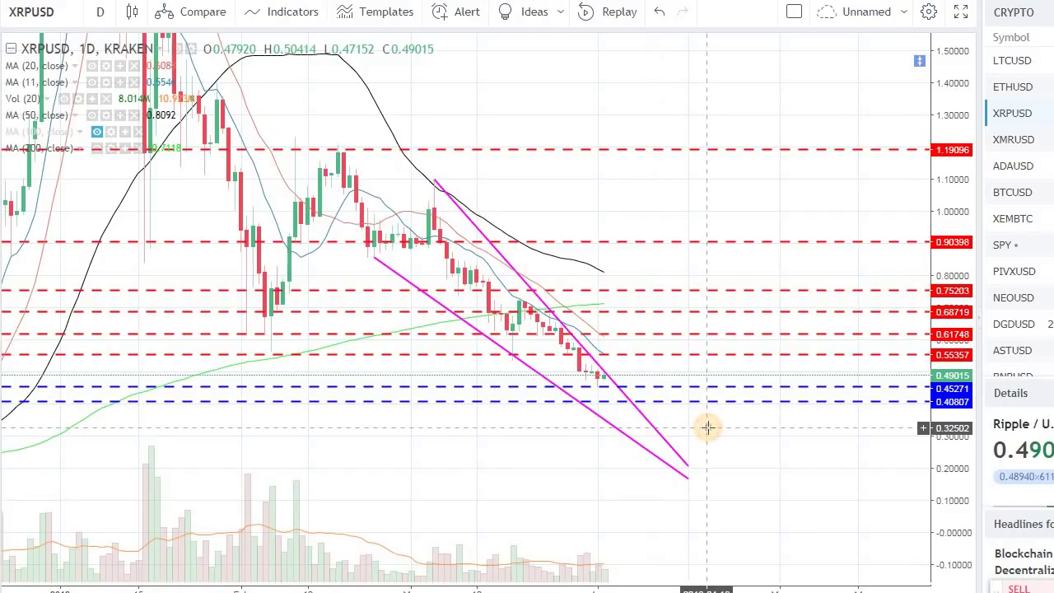
pyautogui.moveTo(708, 427); pyautogui.dragTo(709, 444)
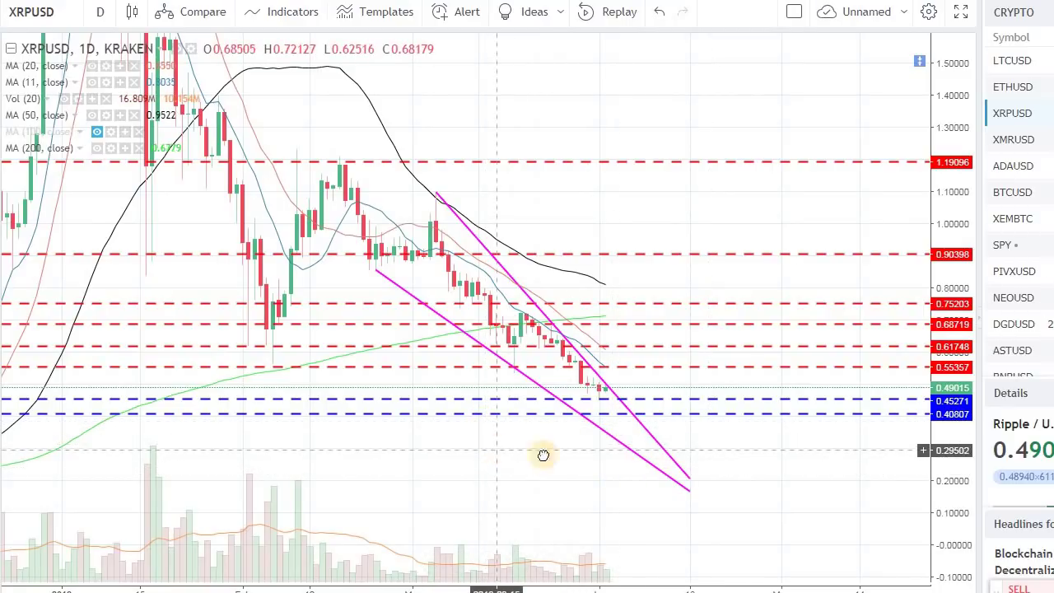
pyautogui.moveTo(506, 428); pyautogui.dragTo(576, 440)
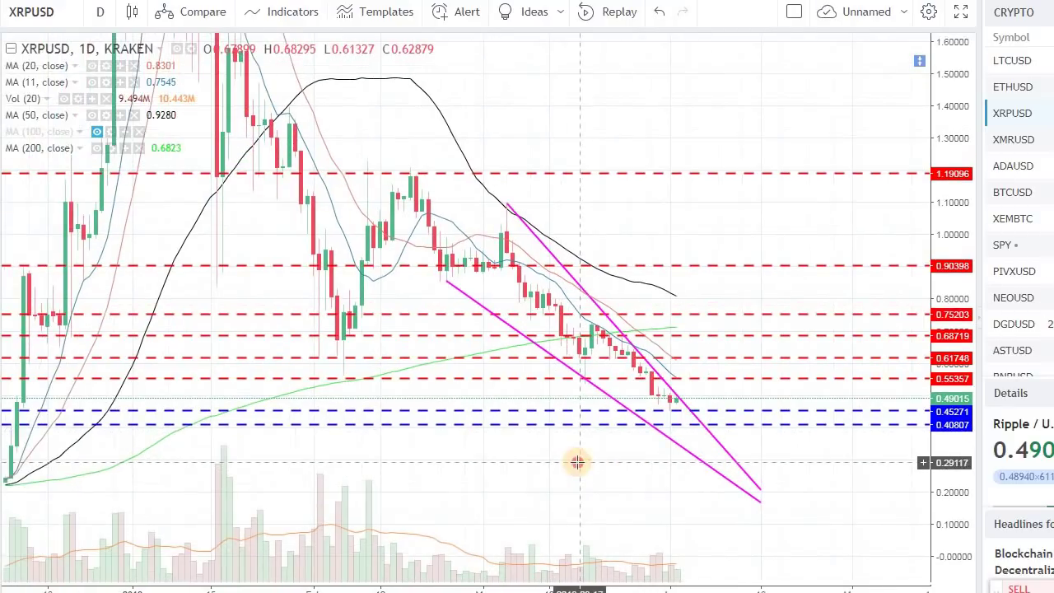
pyautogui.click(590, 413)
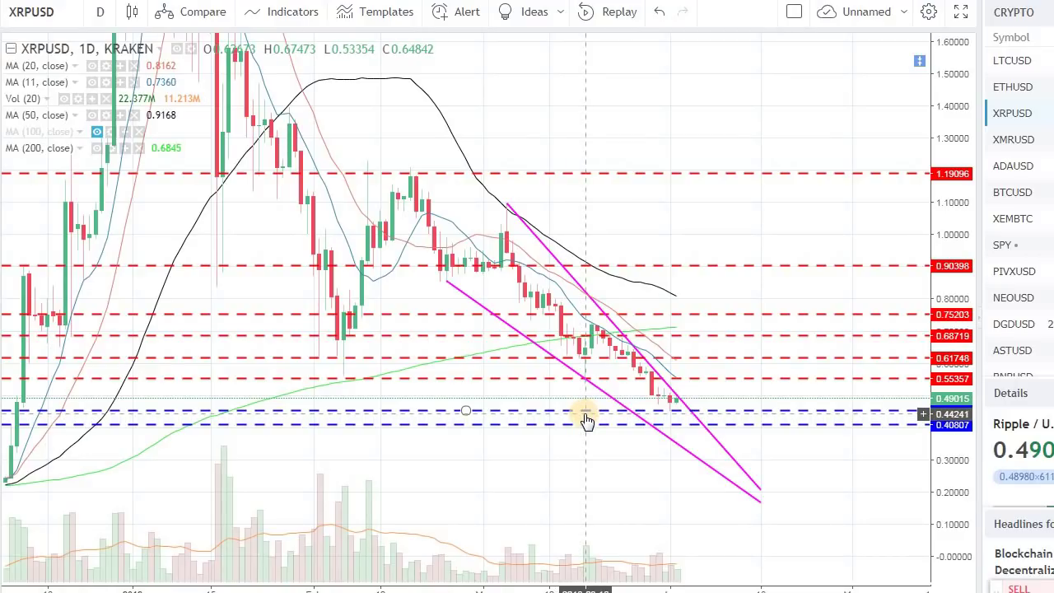
pyautogui.click(588, 424)
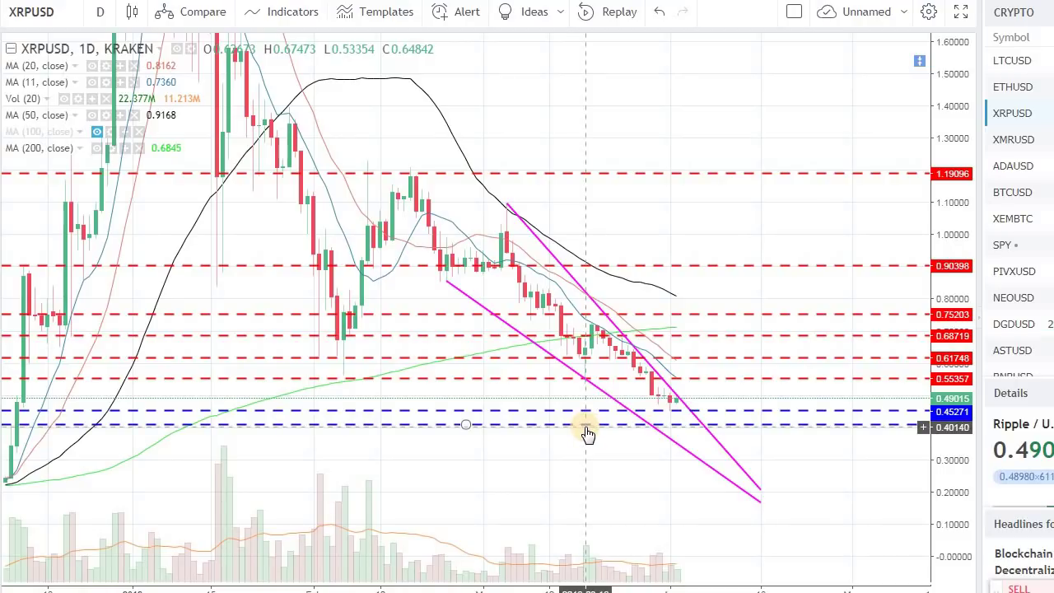
pyautogui.click(513, 515)
pyautogui.hscroll(-3, 609, 521)
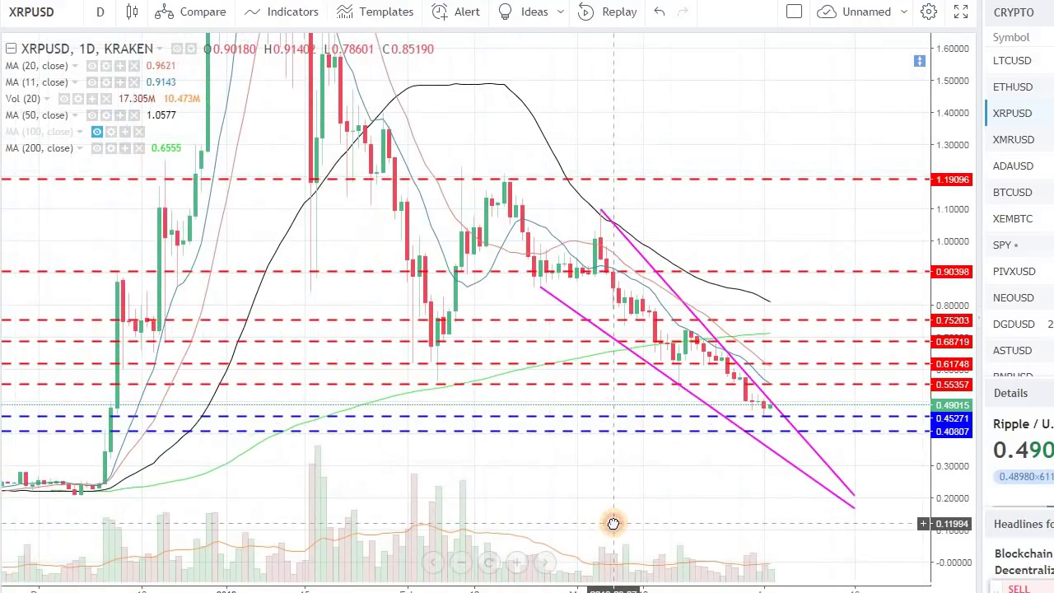
pyautogui.hscroll(-2, 651, 516)
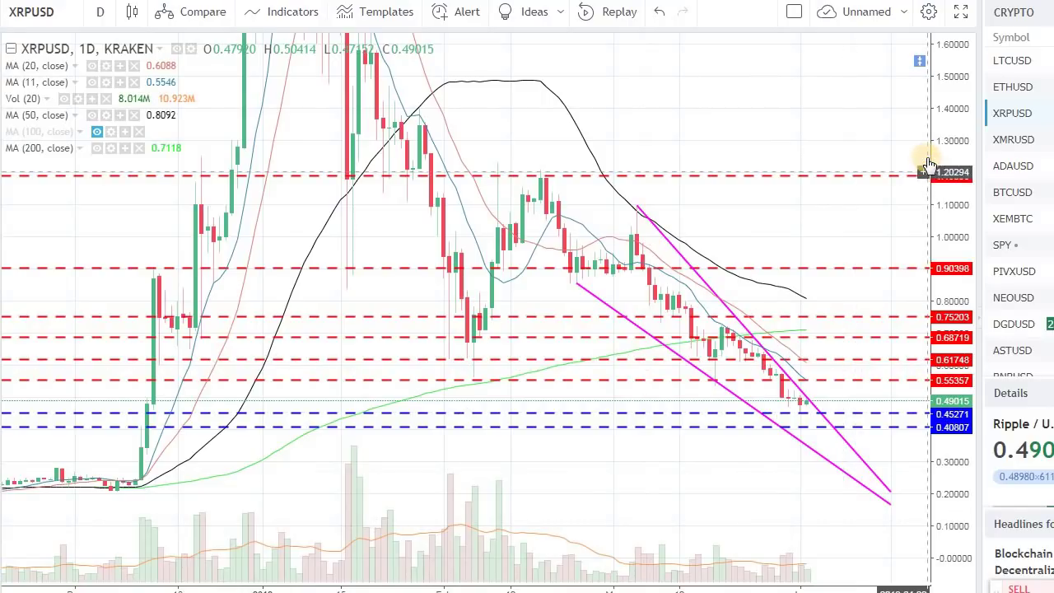
# Examine the full decline from the early 2018 price peak against the red resistance lines, and return to a closer view of the wedge
pyautogui.moveTo(947, 124); pyautogui.dragTo(912, 324)
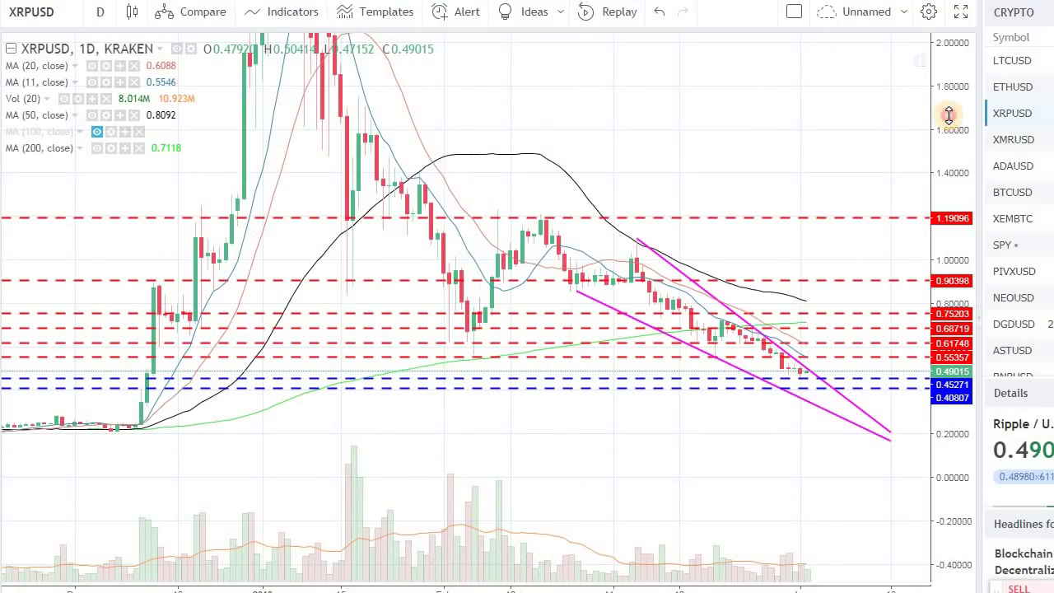
pyautogui.moveTo(947, 124); pyautogui.dragTo(952, 223)
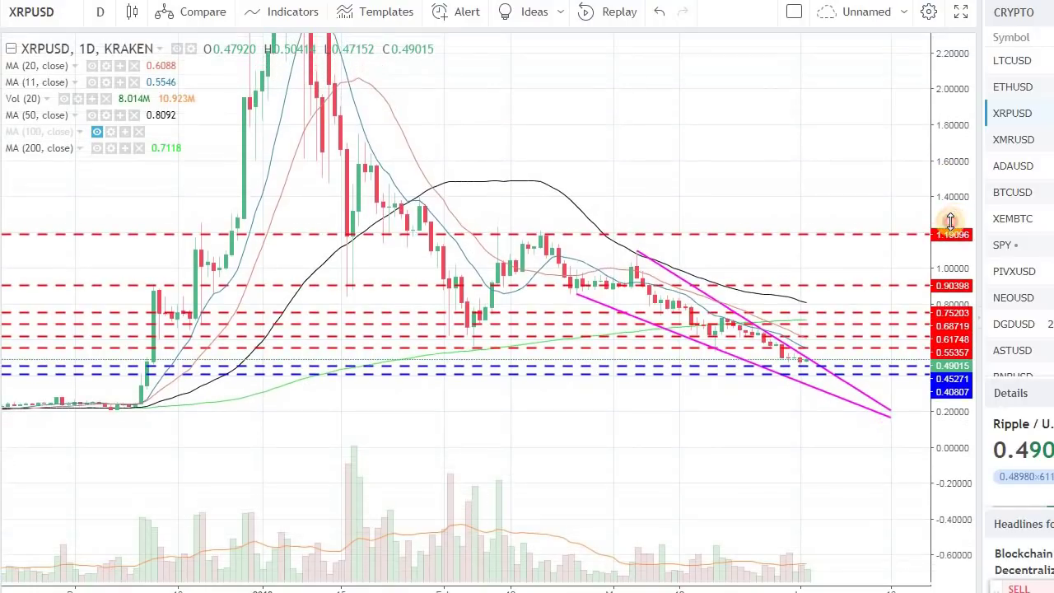
pyautogui.moveTo(713, 146); pyautogui.dragTo(672, 301)
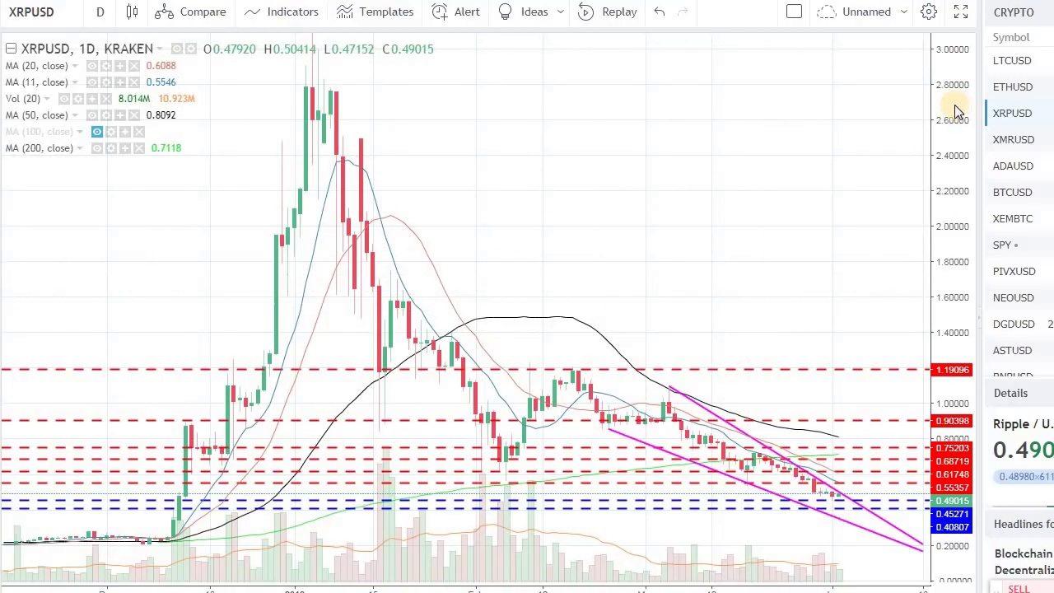
pyautogui.moveTo(950, 107); pyautogui.dragTo(958, 131)
pyautogui.moveTo(796, 230); pyautogui.dragTo(686, 179)
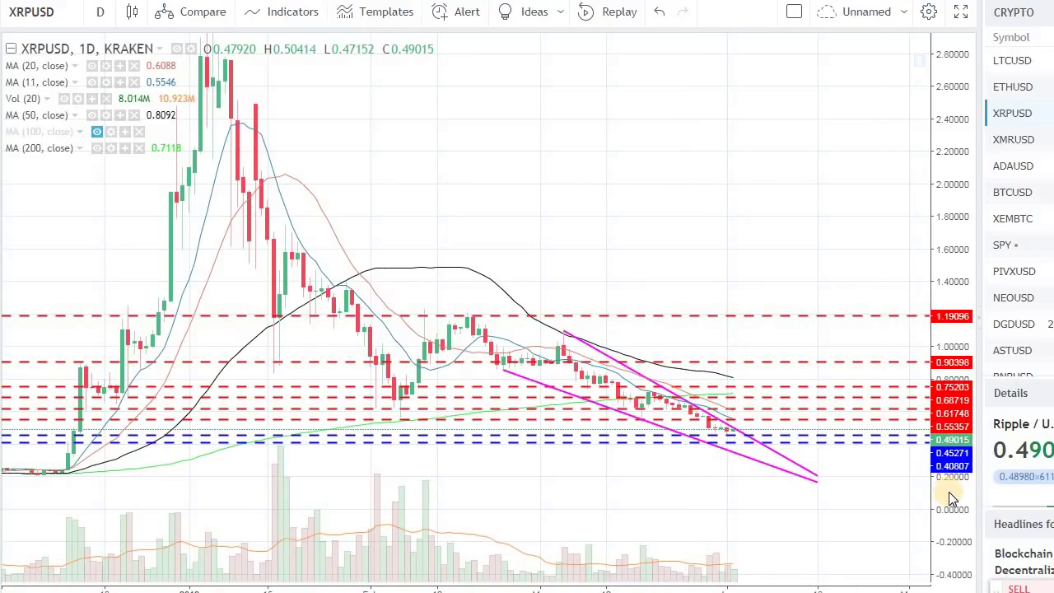
pyautogui.moveTo(948, 493); pyautogui.dragTo(799, 285)
pyautogui.moveTo(839, 354); pyautogui.dragTo(804, 208)
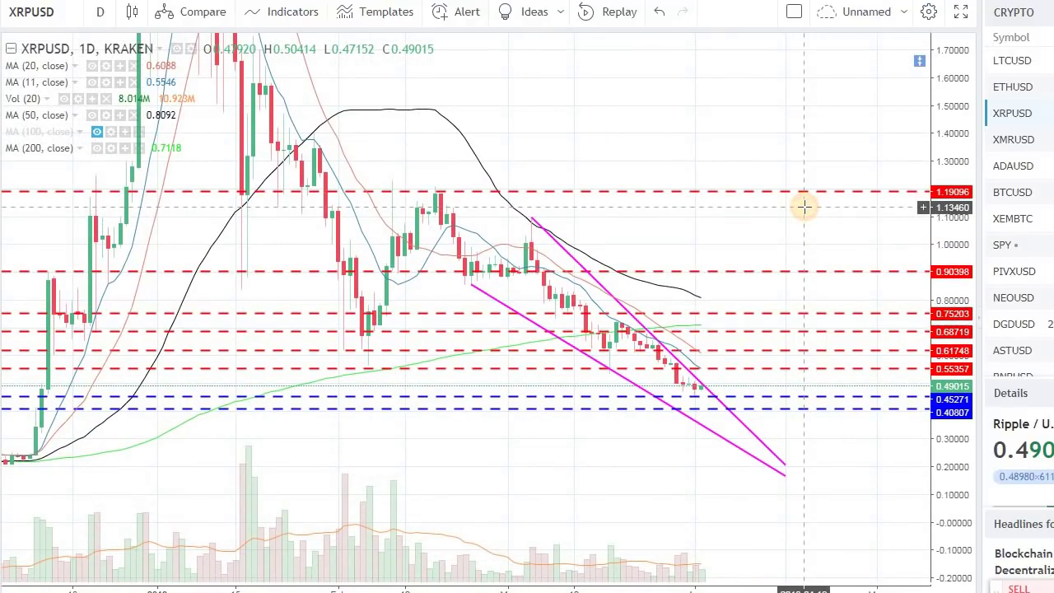